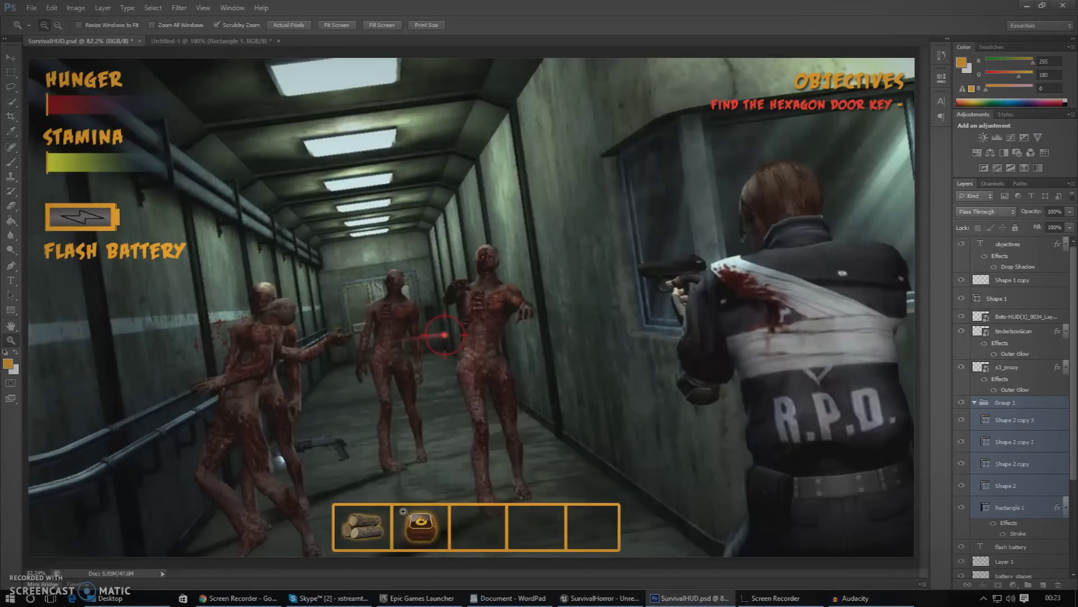
# Zoom in on the inventory bar, then fit the whole HUD image on screen.
pyautogui.click(433, 506)
pyautogui.click(433, 506)
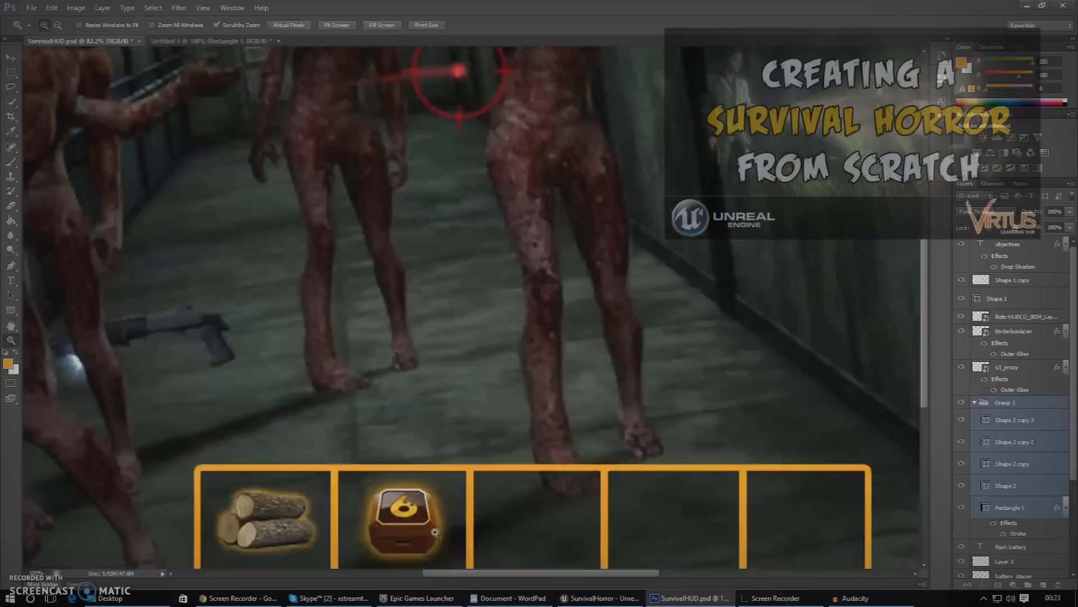
pyautogui.scroll(-1, 457, 490)
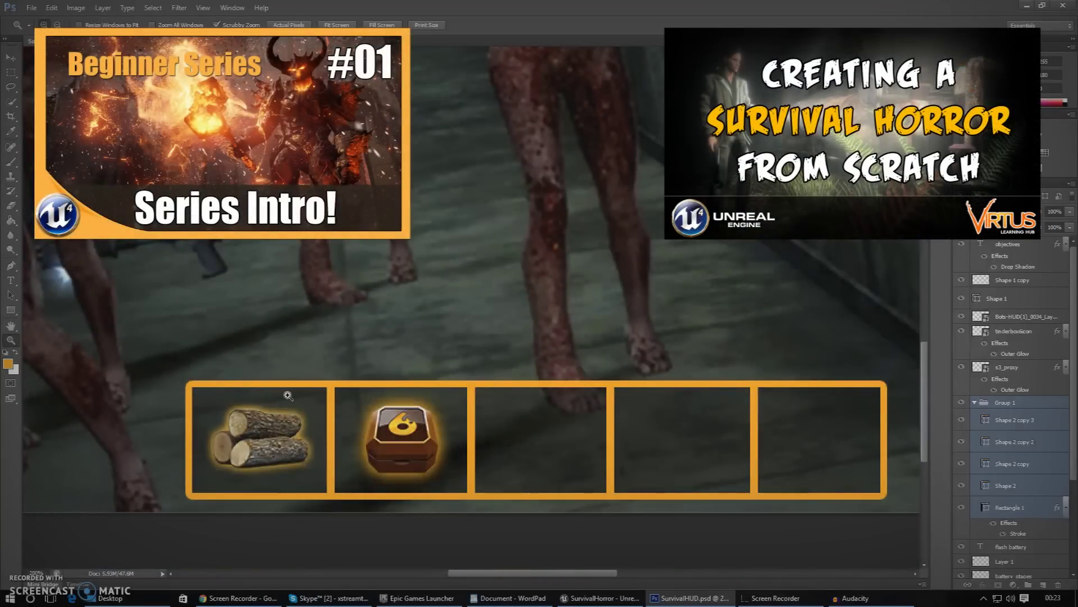
pyautogui.rightClick(395, 411)
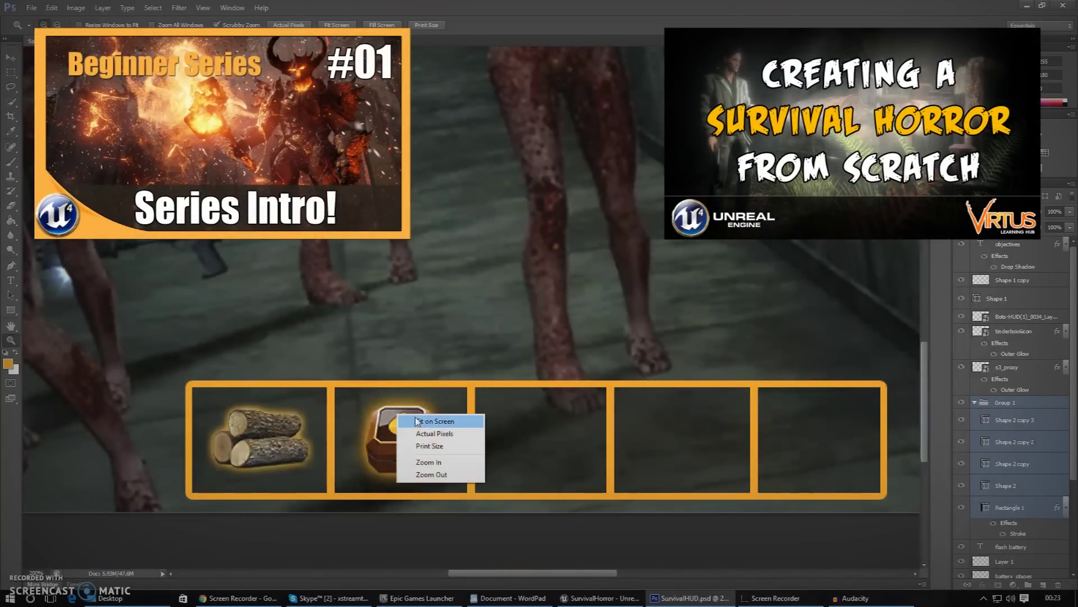
pyautogui.click(422, 416)
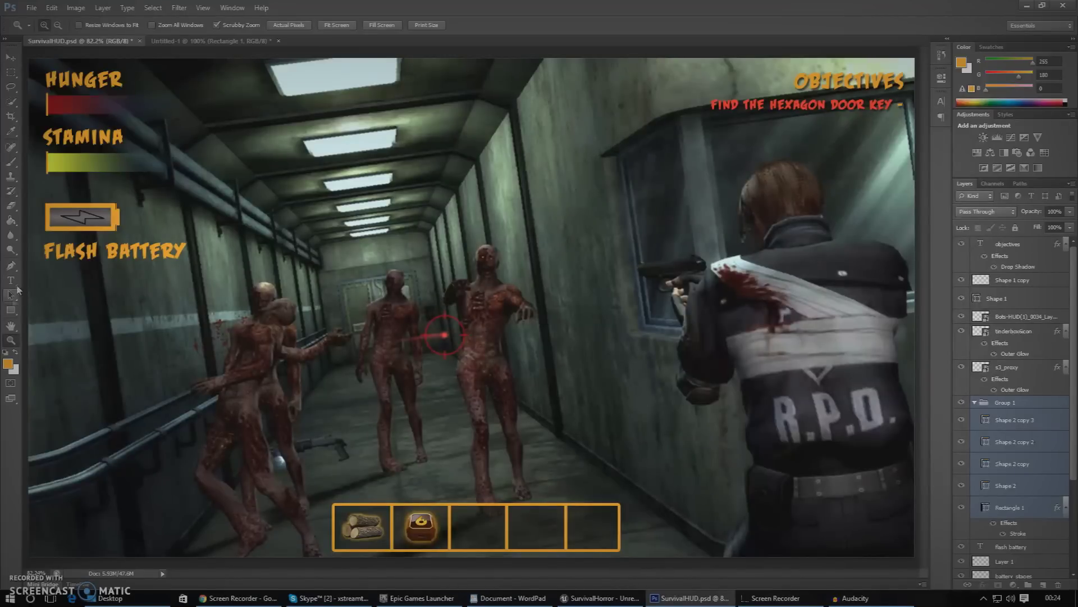
pyautogui.click(464, 553)
pyautogui.rightClick(437, 489)
pyautogui.click(451, 491)
# Magnify the inventory bar to 200% and switch to the Untitled-1 frame document.
pyautogui.click(482, 541)
pyautogui.scroll(-1, 487, 435)
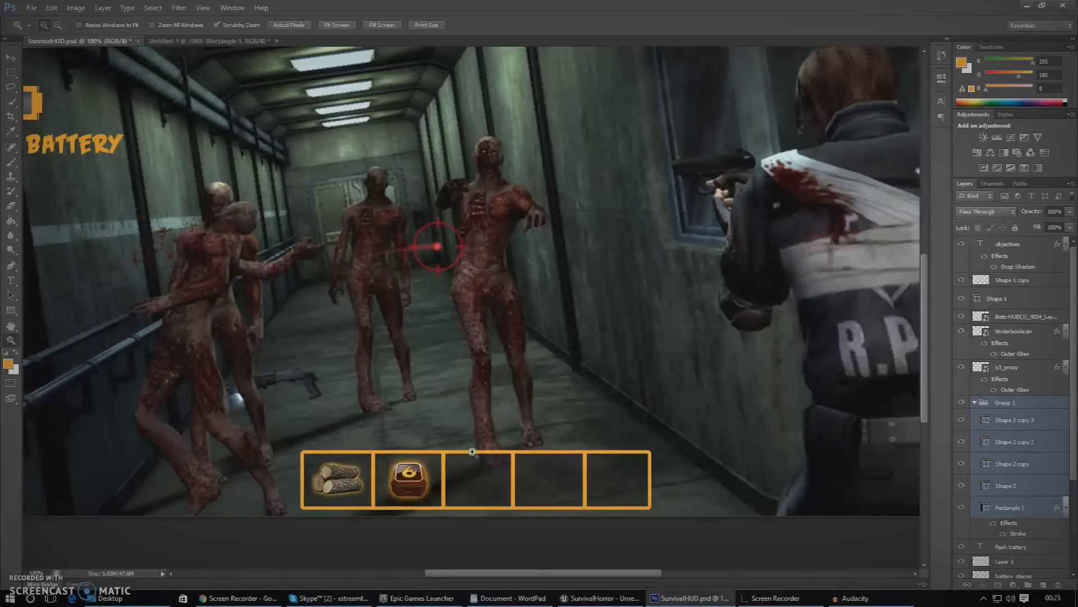
pyautogui.scroll(-2, 506, 496)
pyautogui.click(561, 482)
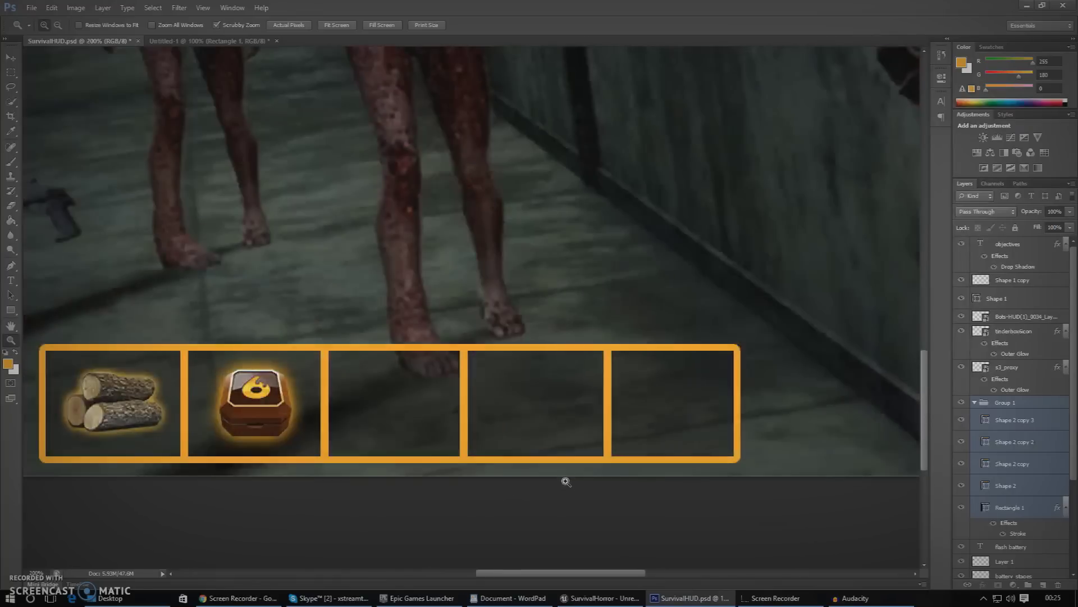
pyautogui.moveTo(632, 574); pyautogui.dragTo(583, 590)
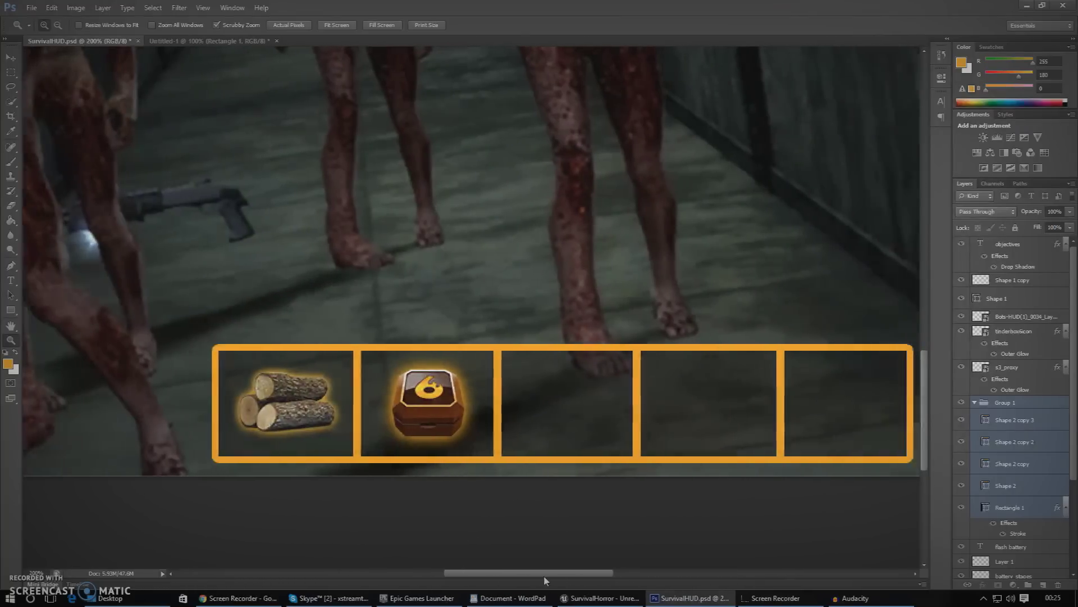
pyautogui.moveTo(533, 582); pyautogui.dragTo(555, 580)
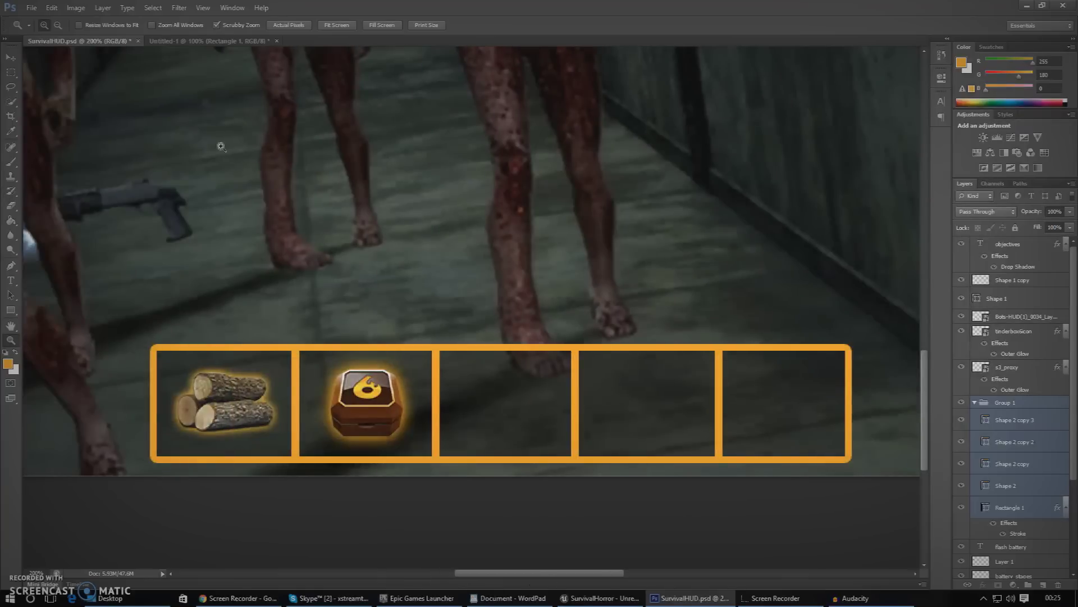
pyautogui.click(239, 42)
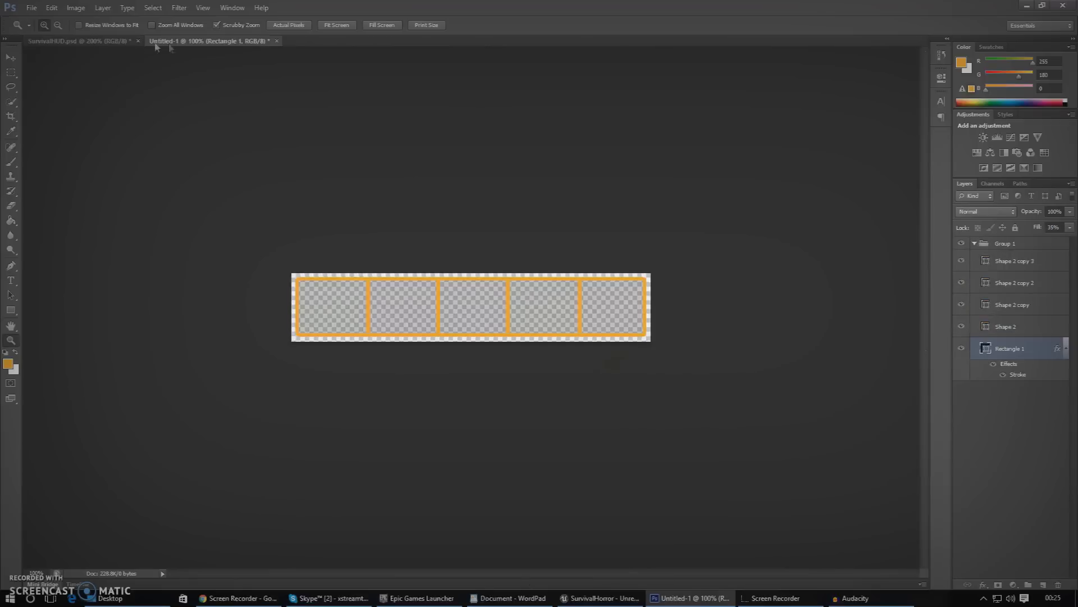
pyautogui.click(109, 41)
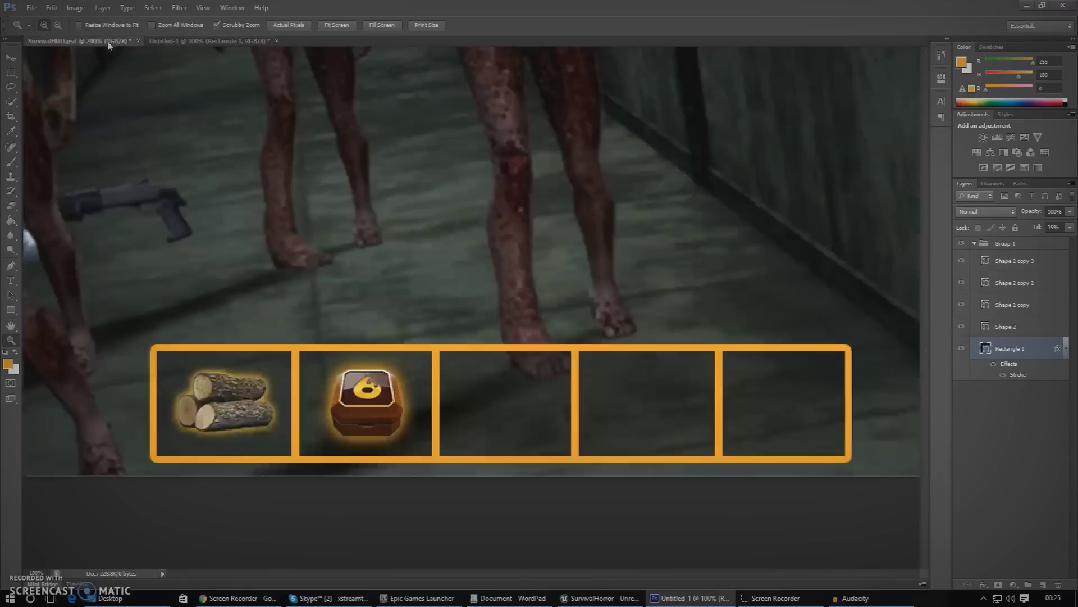
pyautogui.click(11, 72)
pyautogui.moveTo(140, 331)
pyautogui.mouseDown()
pyautogui.moveTo(783, 486)
pyautogui.moveTo(857, 471)
pyautogui.mouseUp()
pyautogui.click(31, 8)
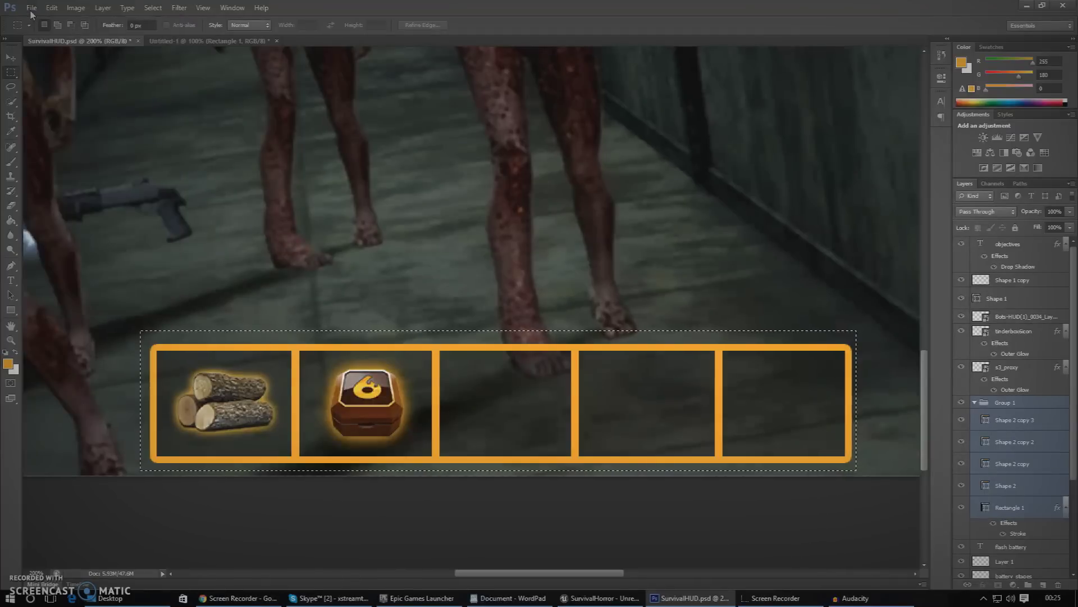
pyautogui.click(32, 8)
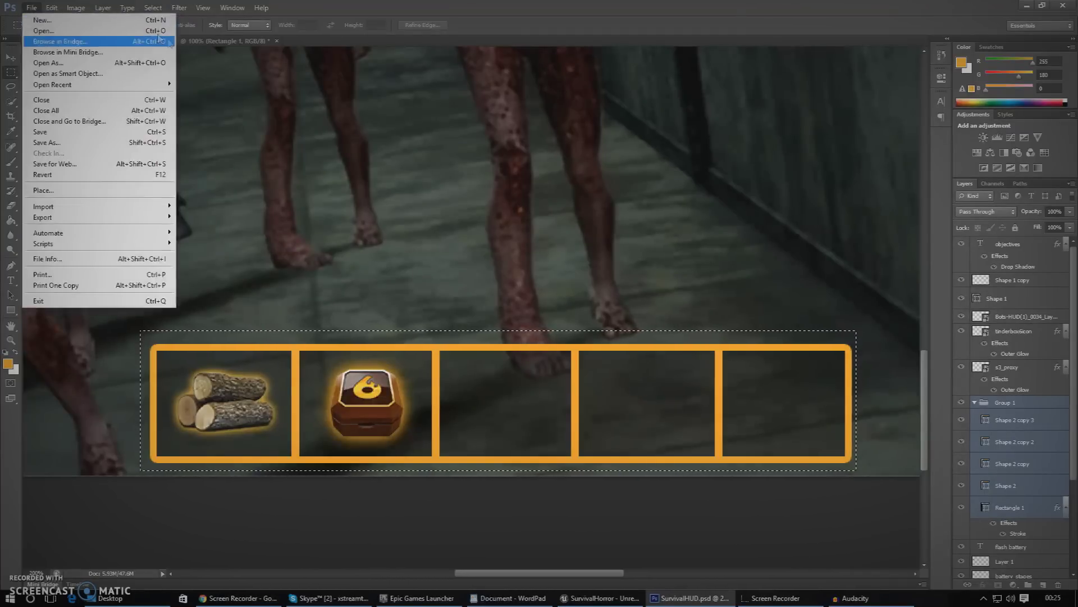
pyautogui.click(198, 41)
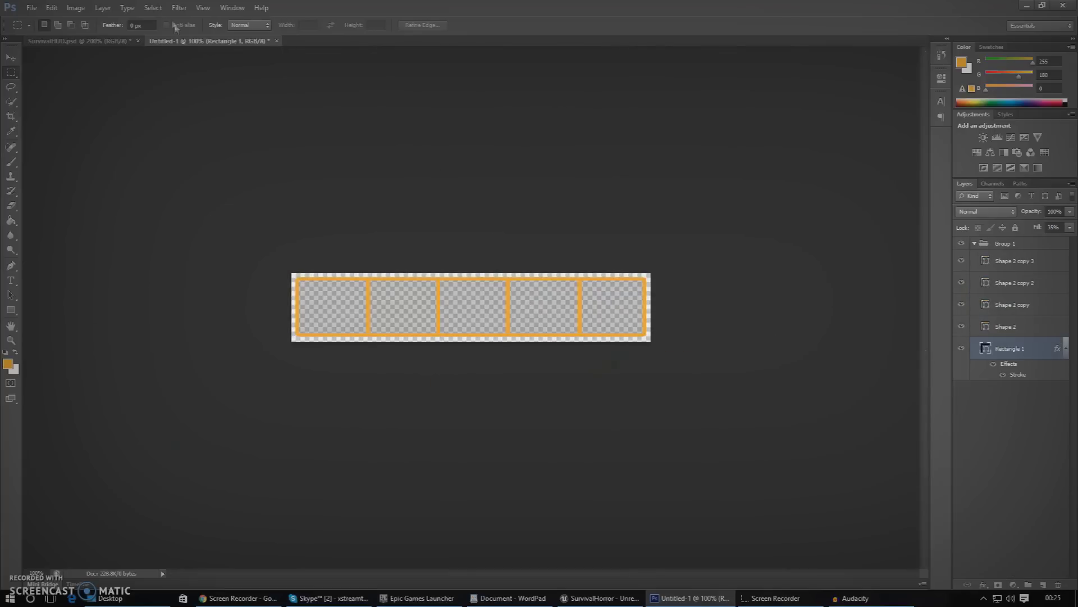
pyautogui.click(32, 9)
pyautogui.click(73, 143)
# Save the frame as PNG 'Inventory' on the Desktop, then return to SurvivalHUD.psd.
pyautogui.click(566, 298)
pyautogui.click(539, 413)
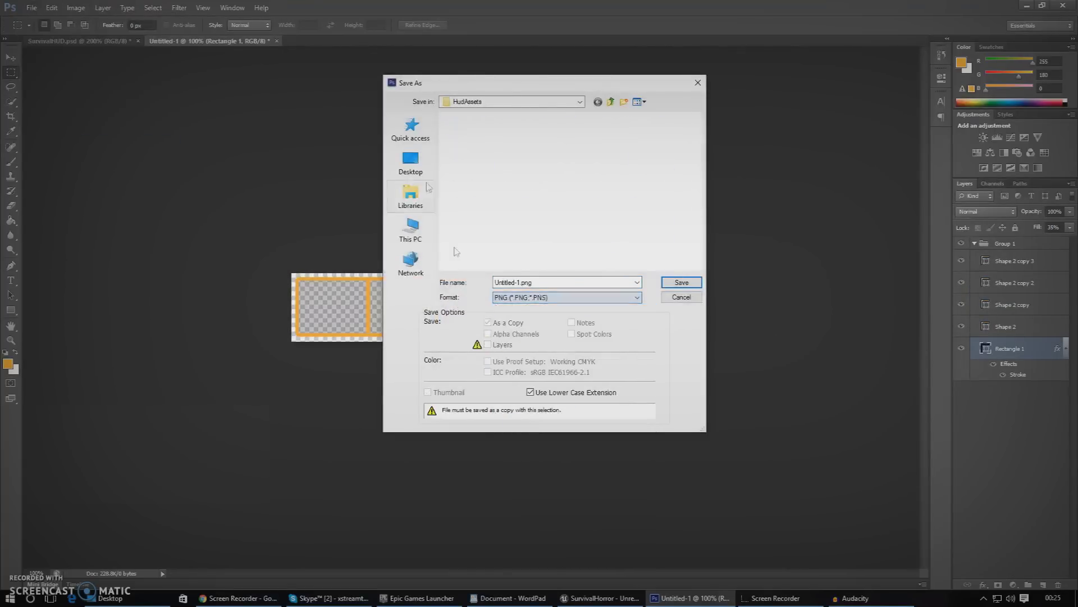
pyautogui.click(410, 165)
pyautogui.scroll(-5, 574, 211)
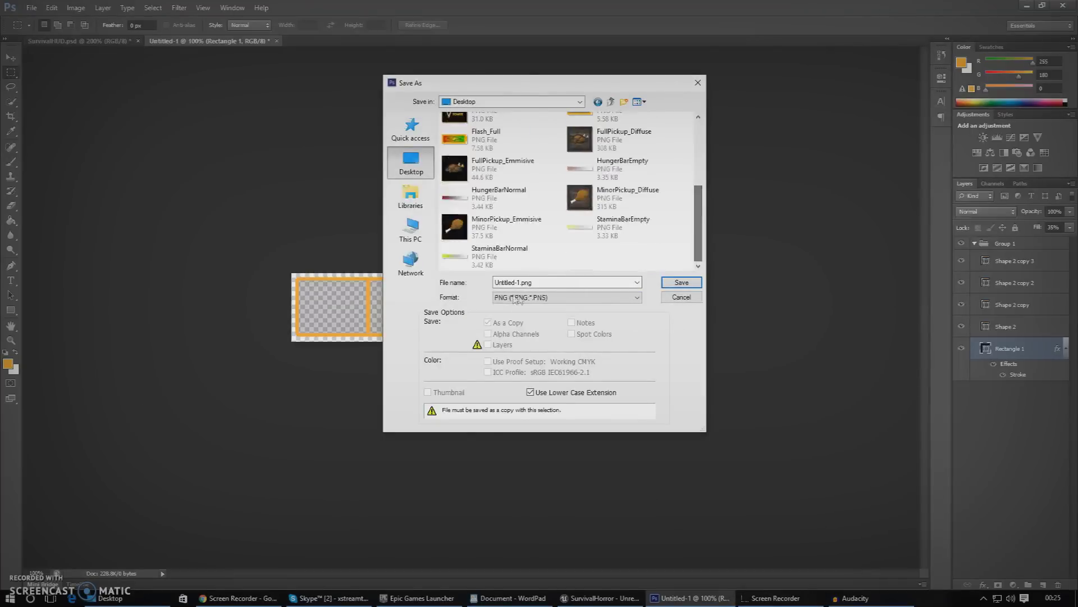
pyautogui.doubleClick(515, 282)
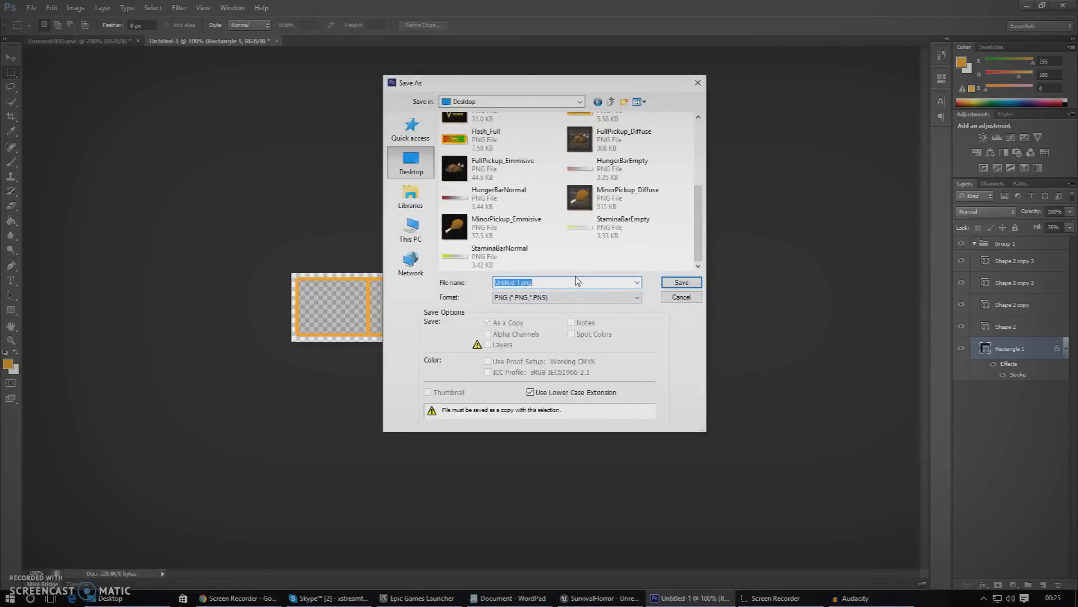
pyautogui.write('InventoryBar')
pyautogui.press('Return')
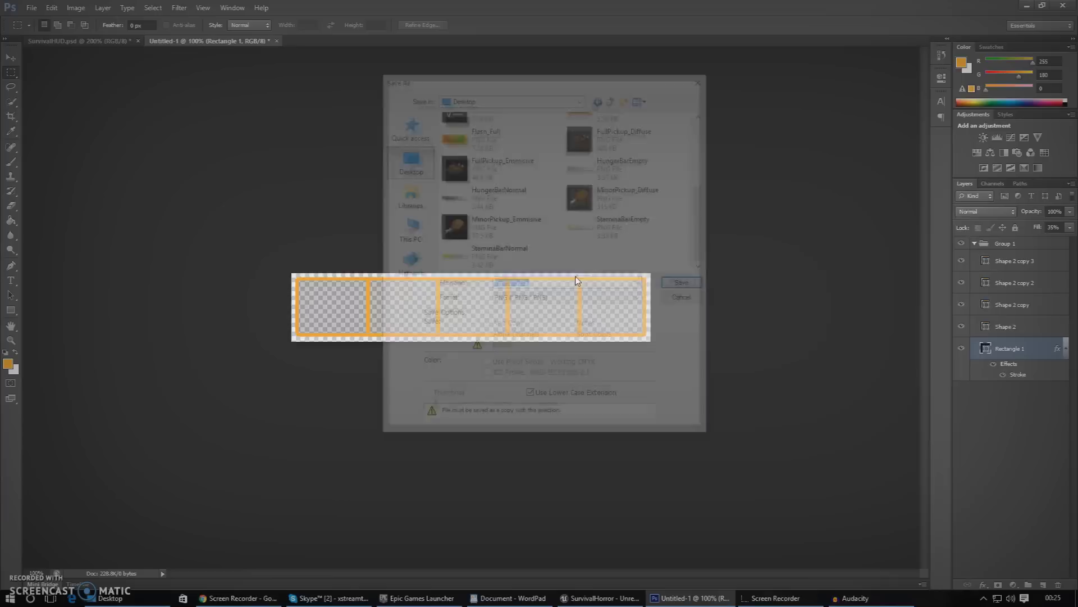
pyautogui.click(576, 187)
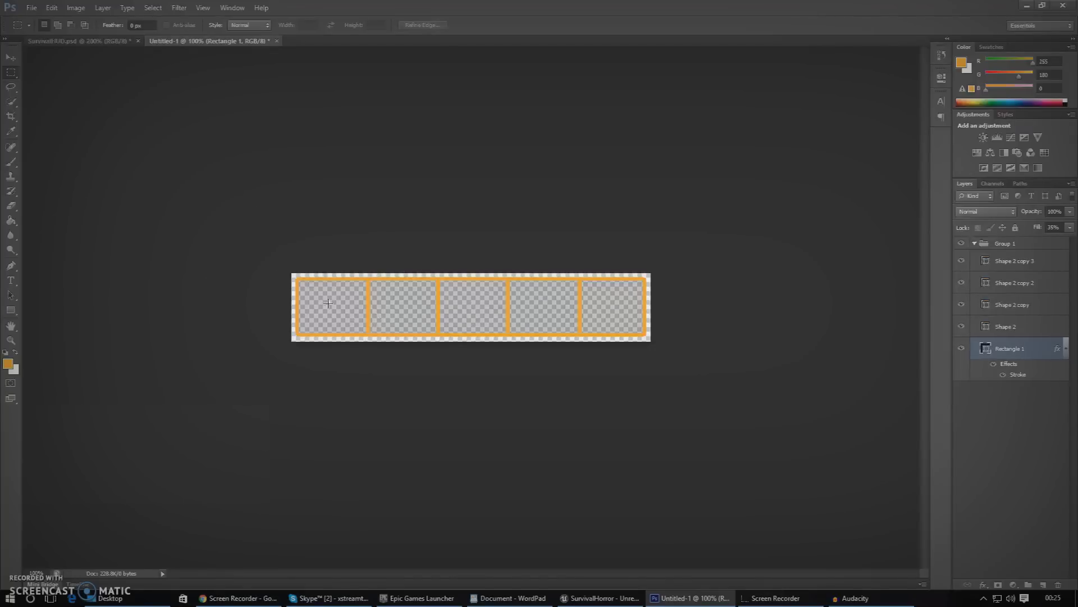
pyautogui.click(93, 41)
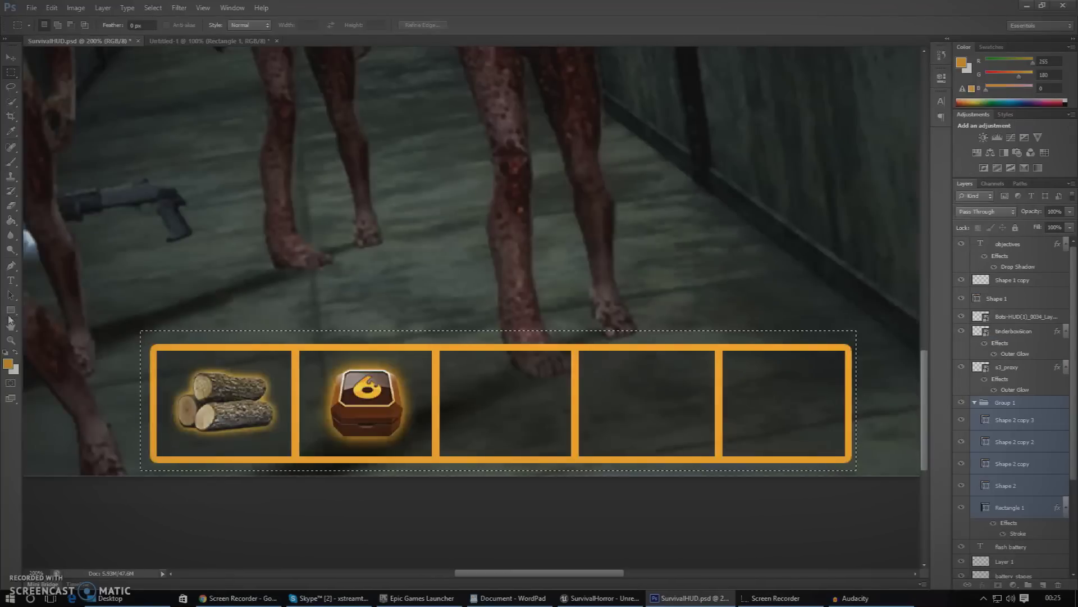
# Fit the whole HUD image on the Photoshop canvas.
pyautogui.press('z')
pyautogui.rightClick(184, 313)
pyautogui.click(183, 313)
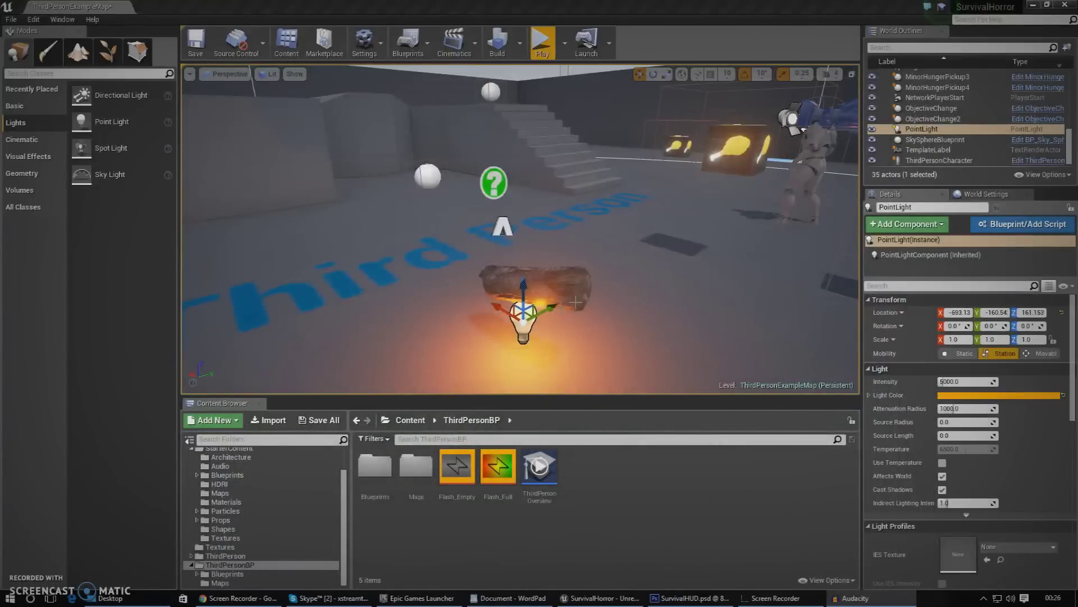
# Quit the SurvivalHorror Unreal editor, answering the Save Content prompt.
pyautogui.moveTo(682, 368); pyautogui.dragTo(758, 355, button='right')
pyautogui.hotkey('alt', 'F4')
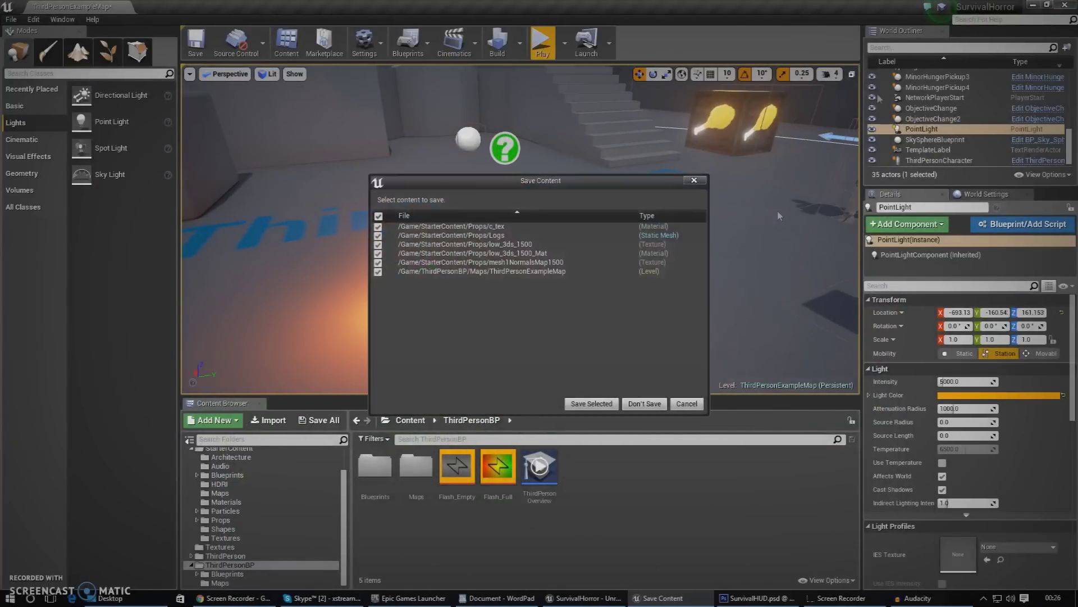
pyautogui.click(646, 402)
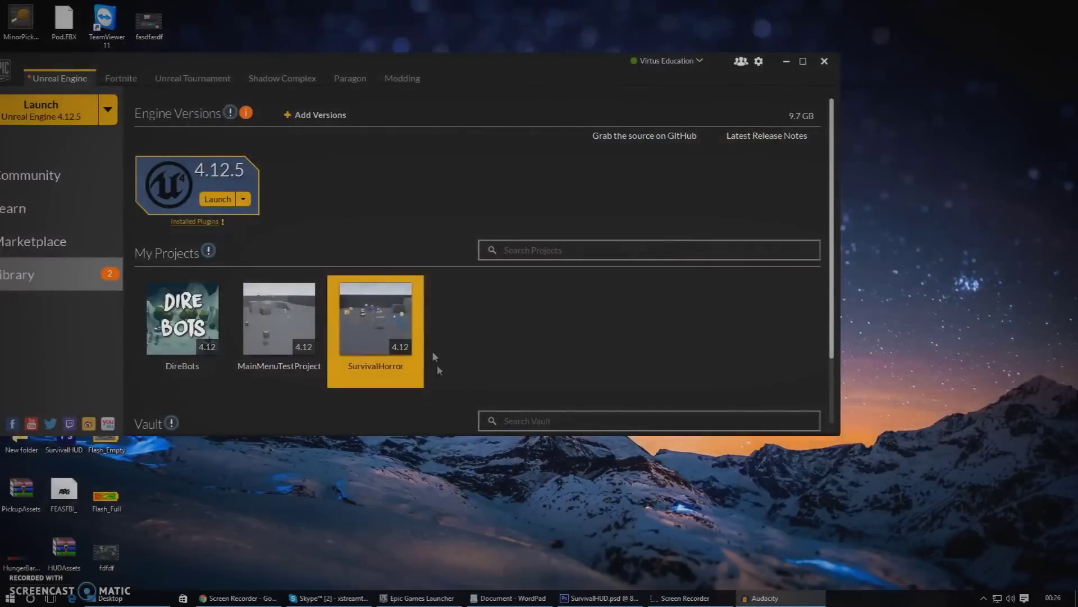
# Launch SurvivalHorror from the Library and bring its Unreal Editor window forward.
pyautogui.doubleClick(377, 324)
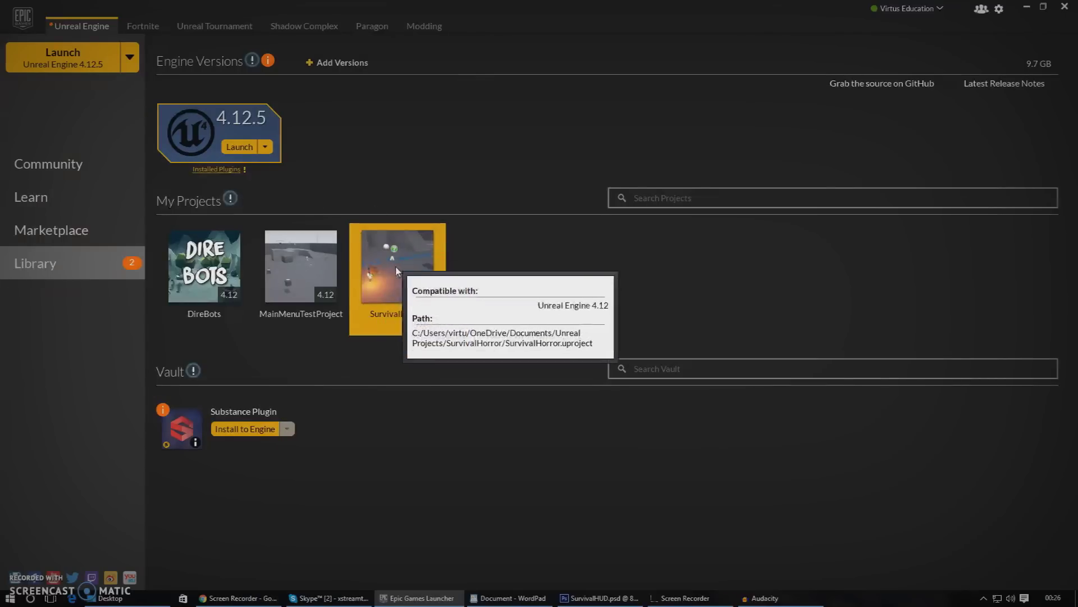
pyautogui.click(28, 571)
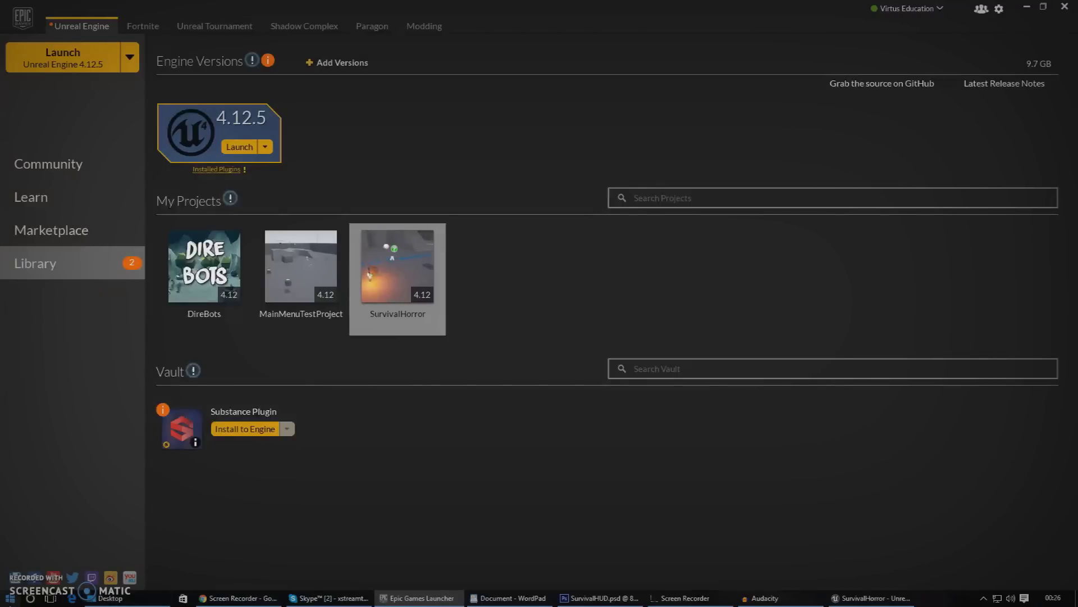
pyautogui.click(853, 600)
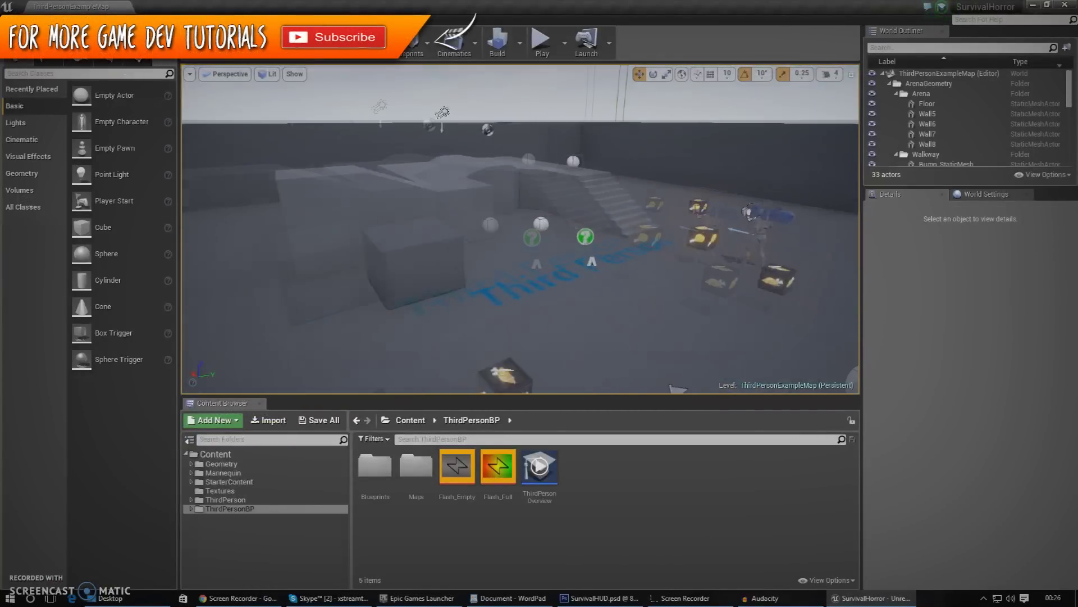
# Browse Geometry, Textures, StarterContent and ThirdPerson folders, ending in ThirdPersonBP.
pyautogui.click(228, 500)
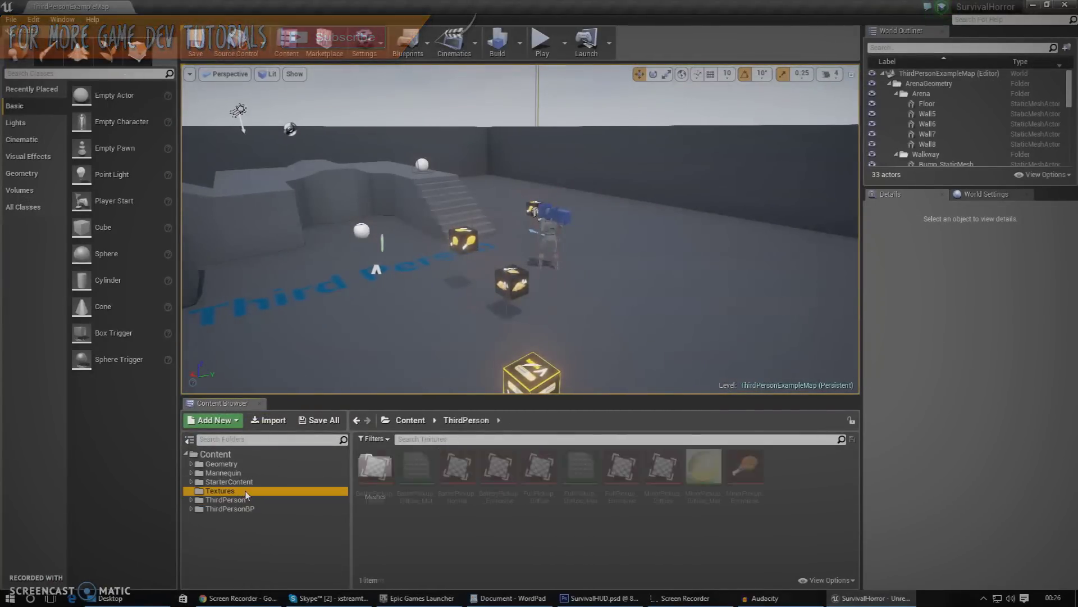
pyautogui.click(245, 482)
pyautogui.click(232, 464)
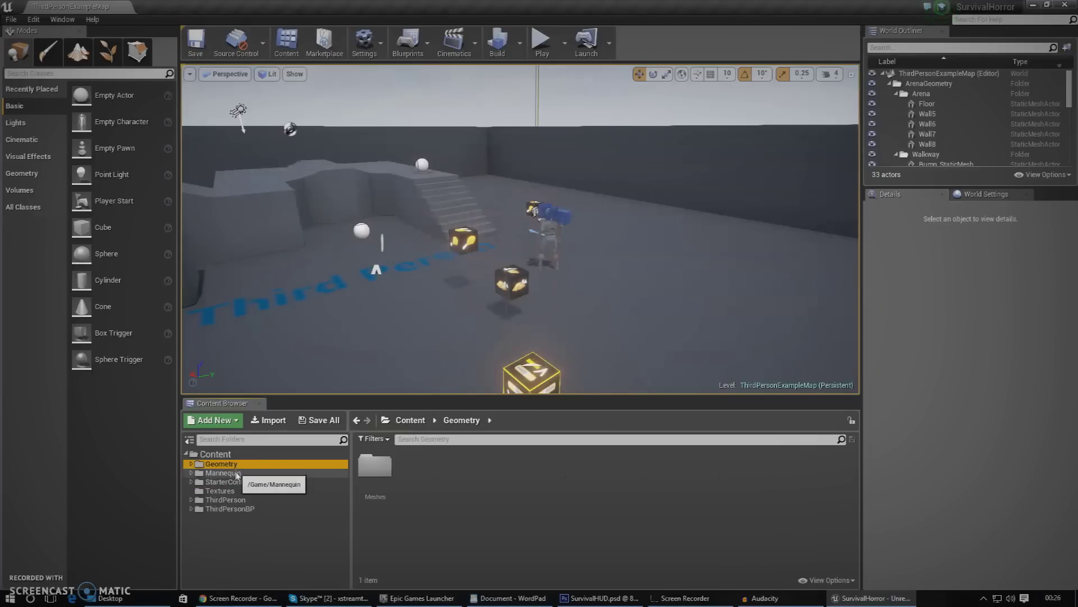
pyautogui.click(221, 491)
pyautogui.click(221, 490)
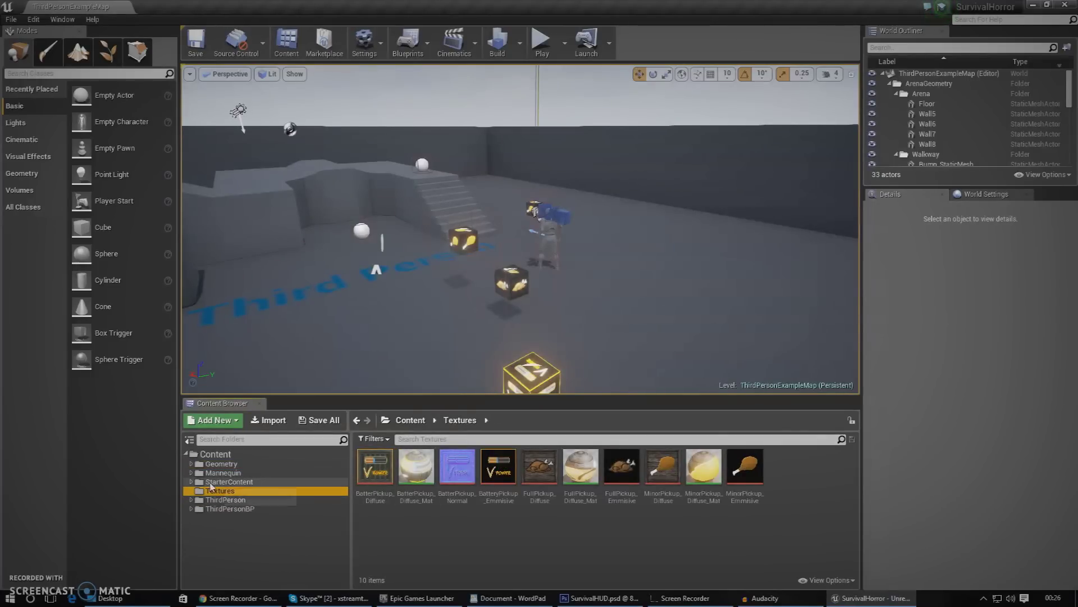
pyautogui.click(215, 481)
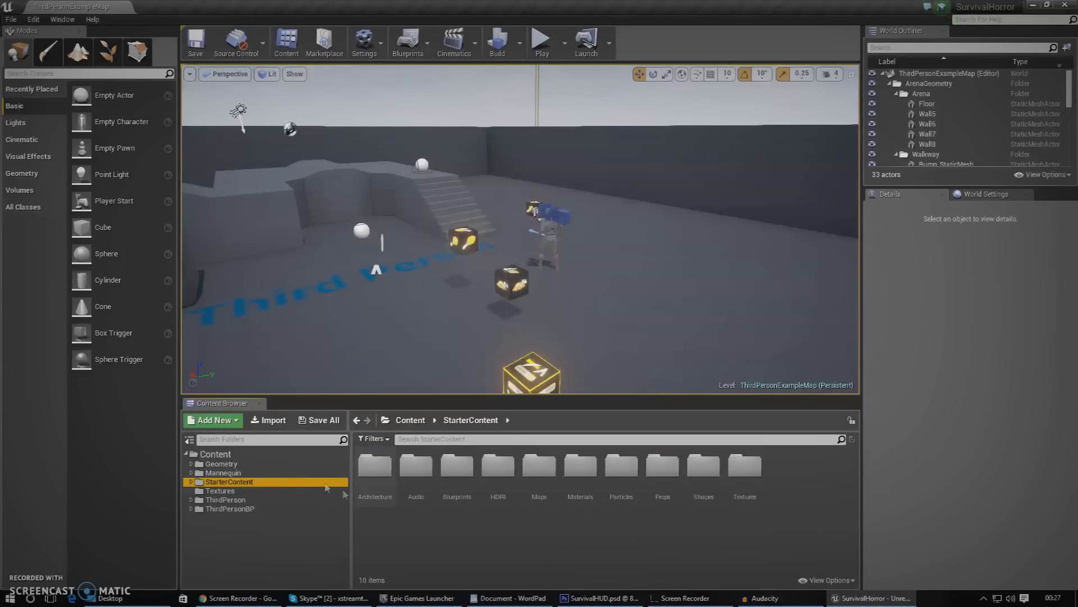
pyautogui.doubleClick(745, 466)
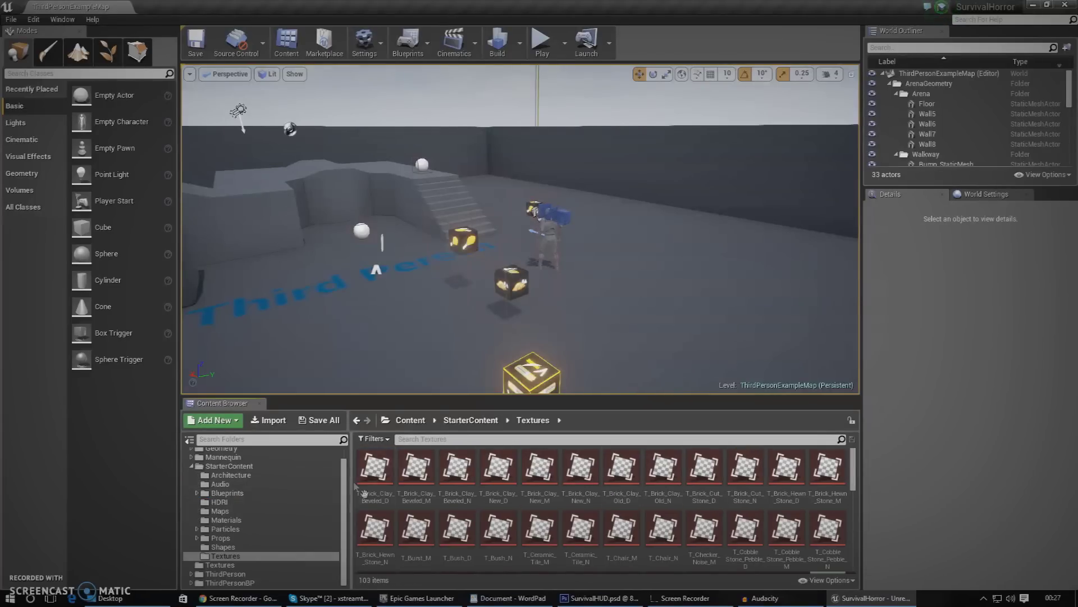
pyautogui.scroll(-1, 602, 506)
pyautogui.click(193, 482)
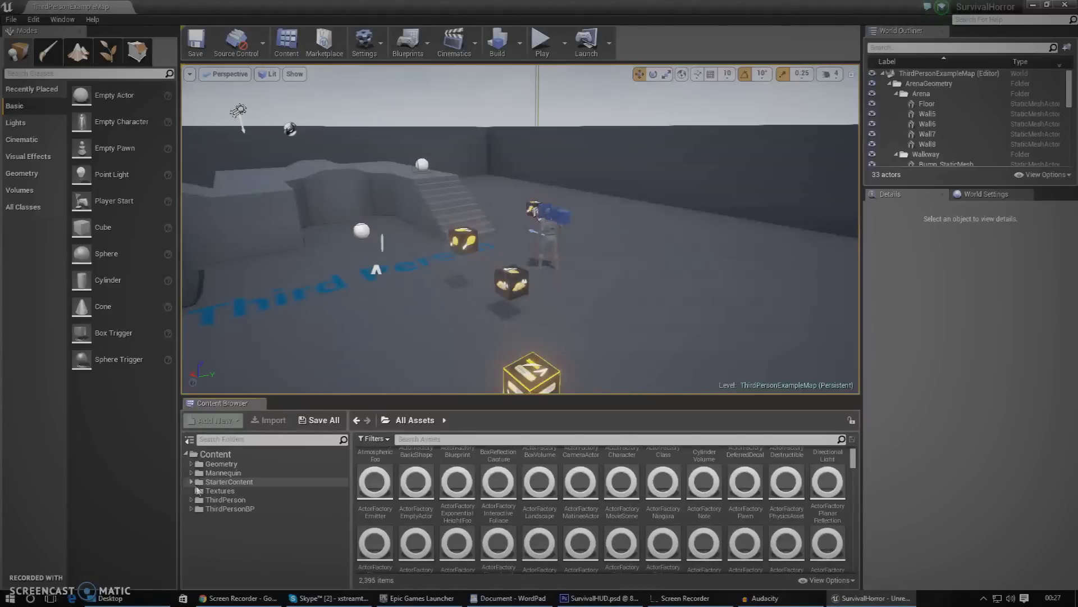
pyautogui.click(225, 500)
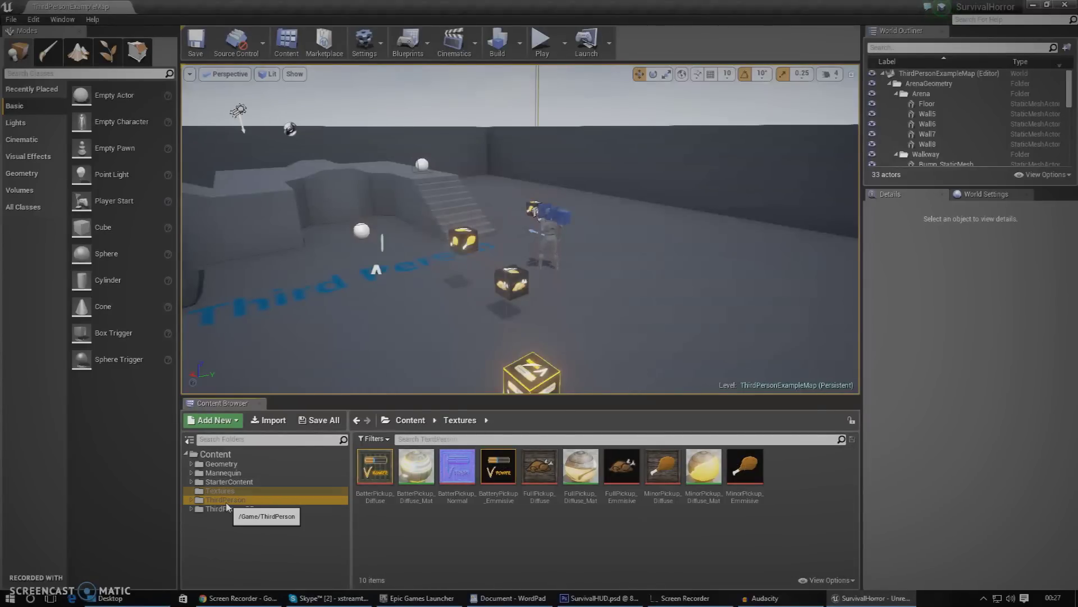
pyautogui.click(240, 509)
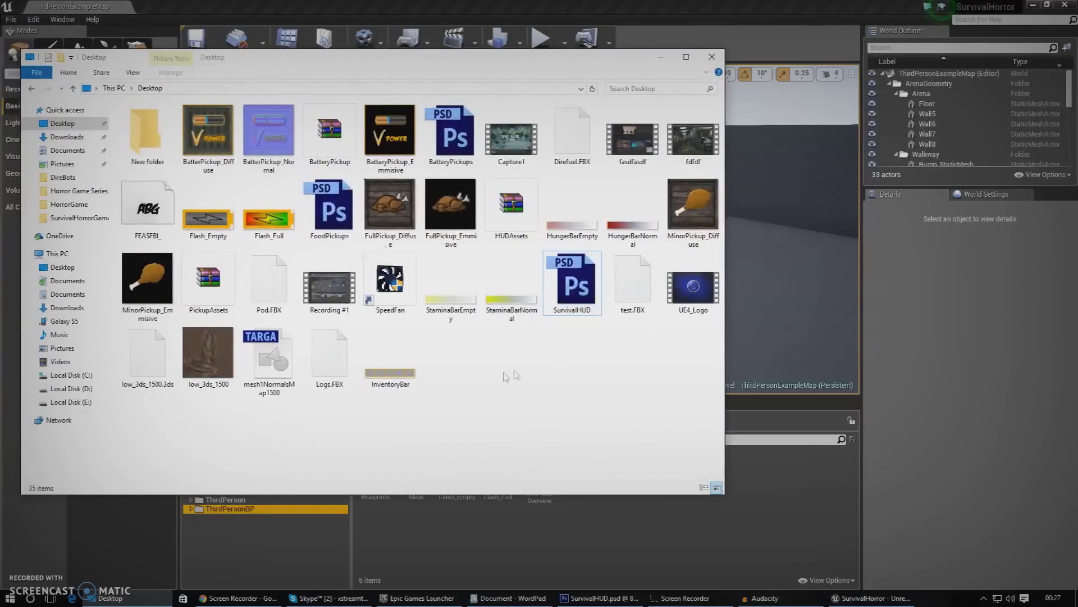
# Drag the InventoryBar image from the Desktop into ThirdPersonBP and minimize Explorer.
pyautogui.moveTo(390, 358); pyautogui.dragTo(576, 504)
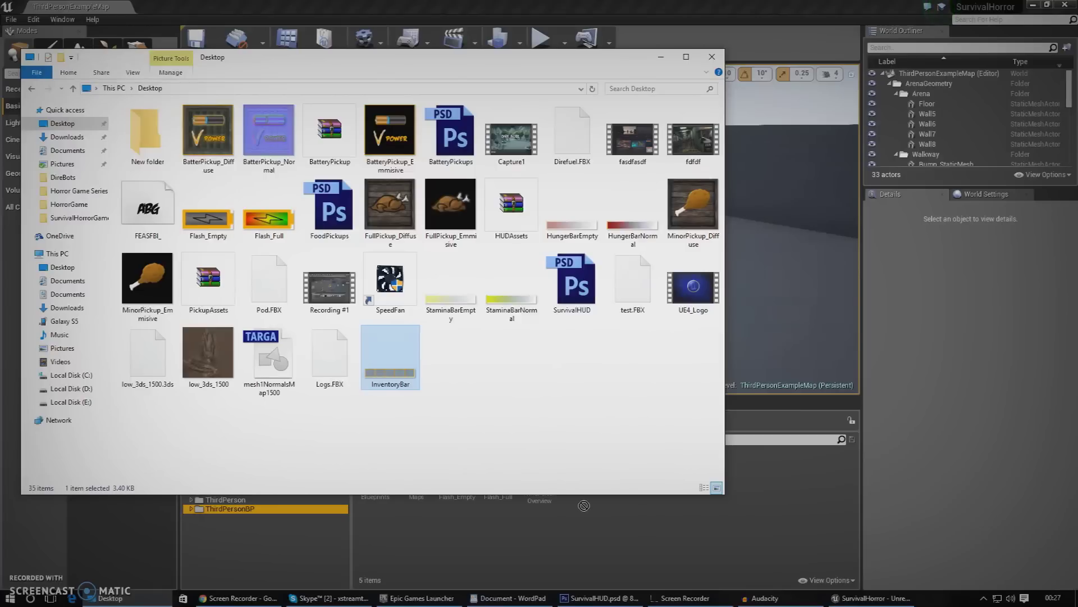
pyautogui.moveTo(590, 509); pyautogui.dragTo(588, 506)
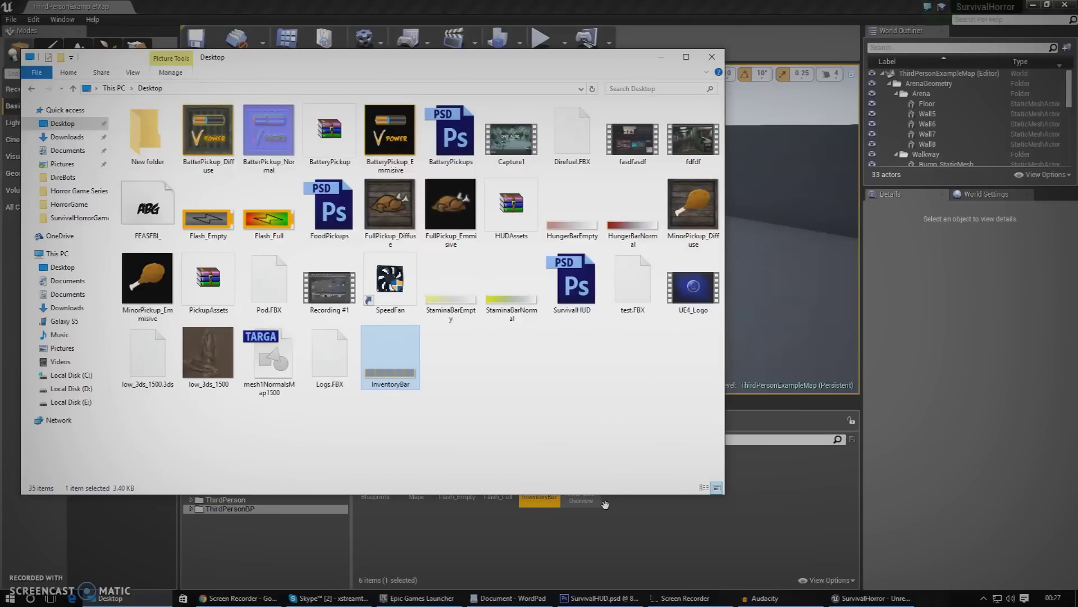
pyautogui.click(660, 58)
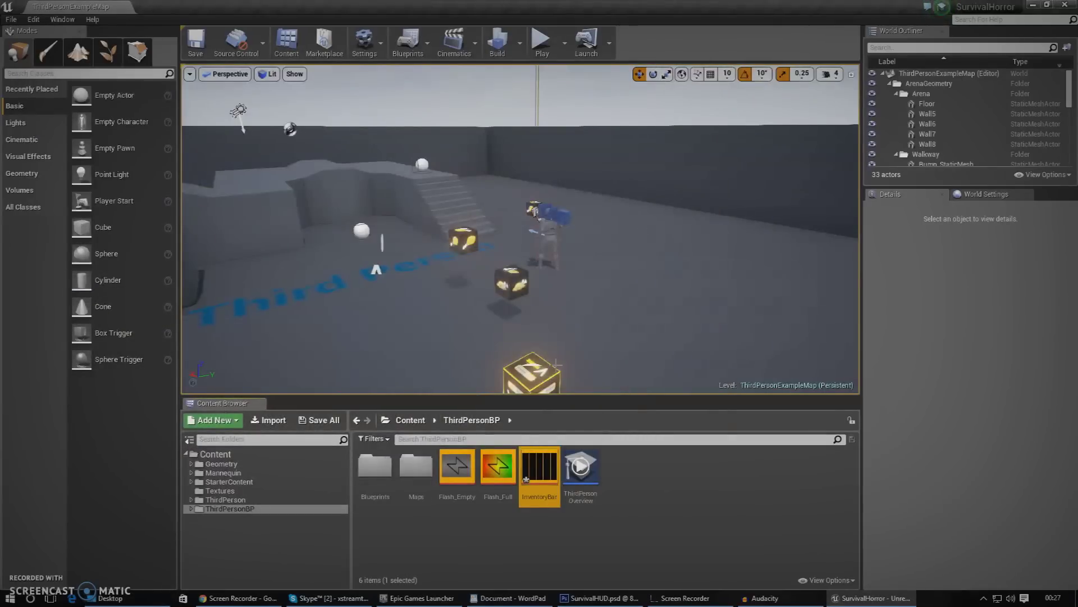
# Expand ThirdPersonBP and open its Blueprints subfolder.
pyautogui.moveTo(557, 365); pyautogui.dragTo(556, 365, button='right')
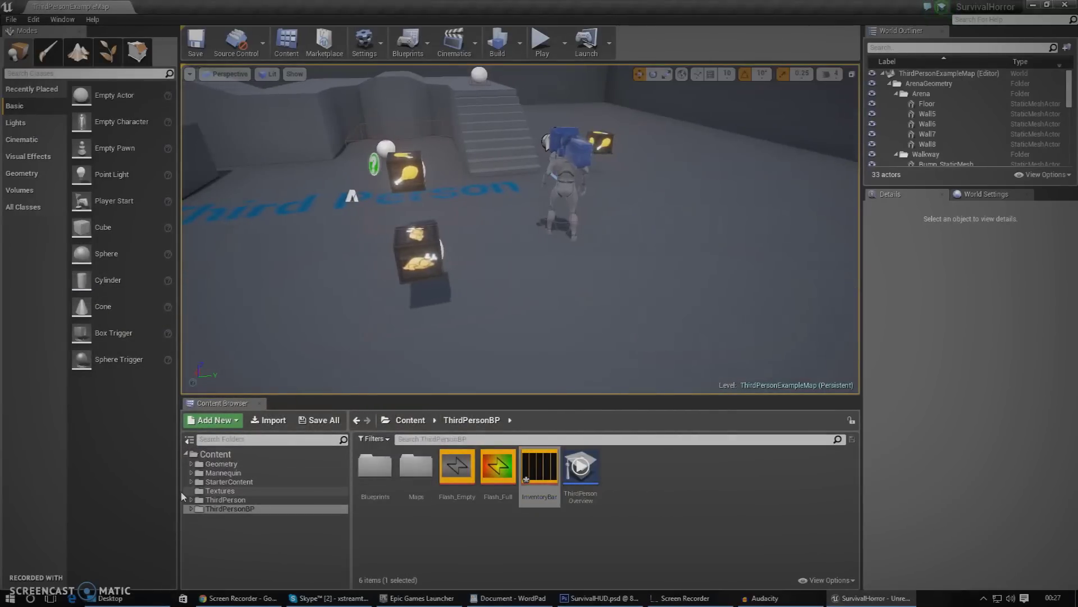
pyautogui.click(199, 508)
pyautogui.click(221, 518)
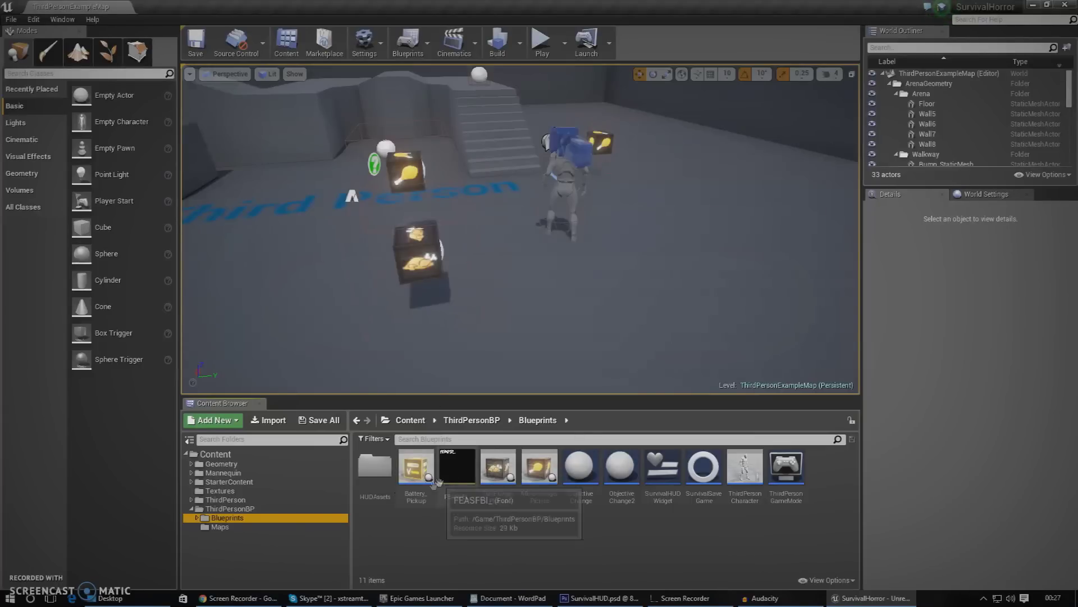
# Drag InventoryBar from the Desktop into HUDAssets, then go back to Blueprints.
pyautogui.click(379, 494)
pyautogui.doubleClick(379, 496)
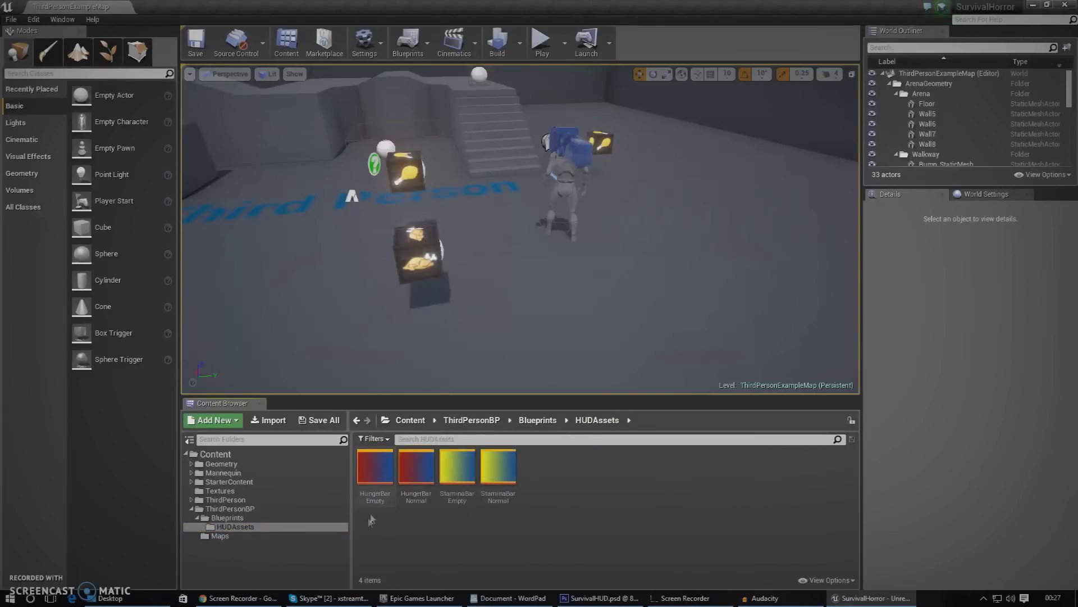
pyautogui.click(145, 601)
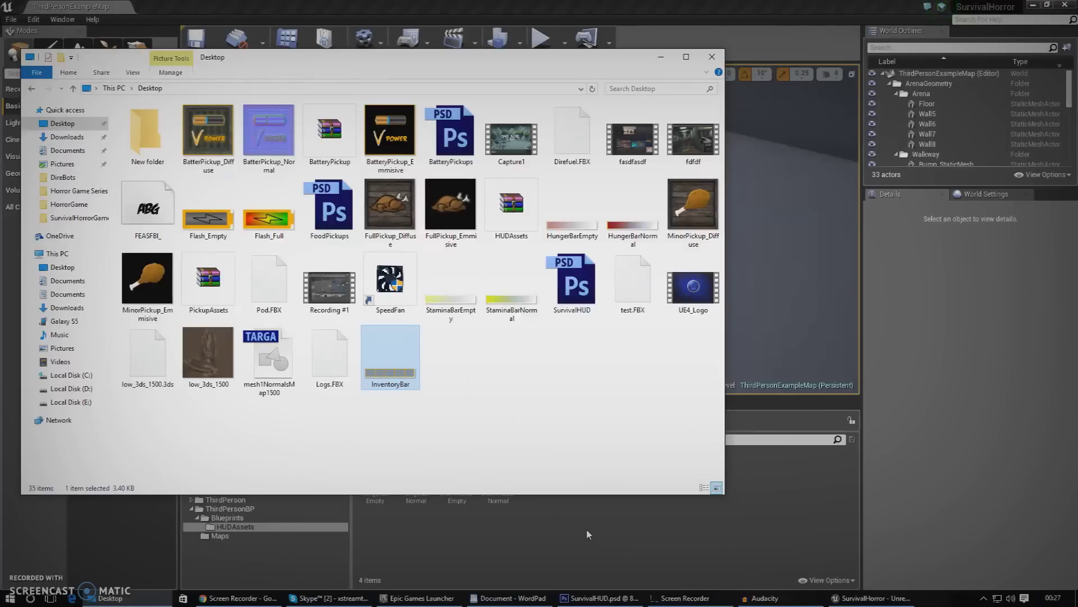
pyautogui.moveTo(592, 530); pyautogui.dragTo(591, 527)
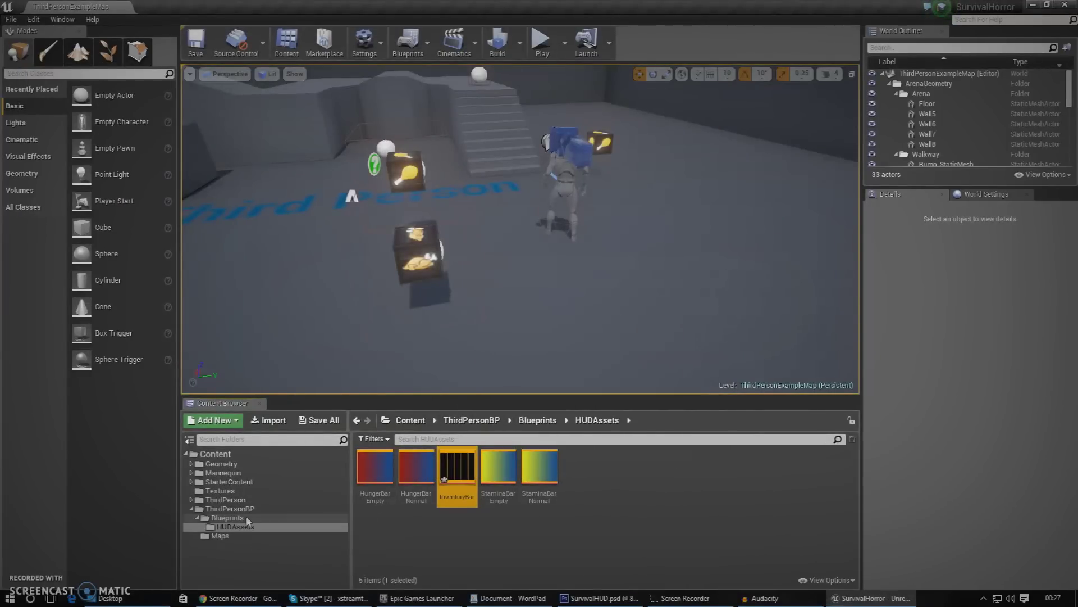
pyautogui.click(228, 518)
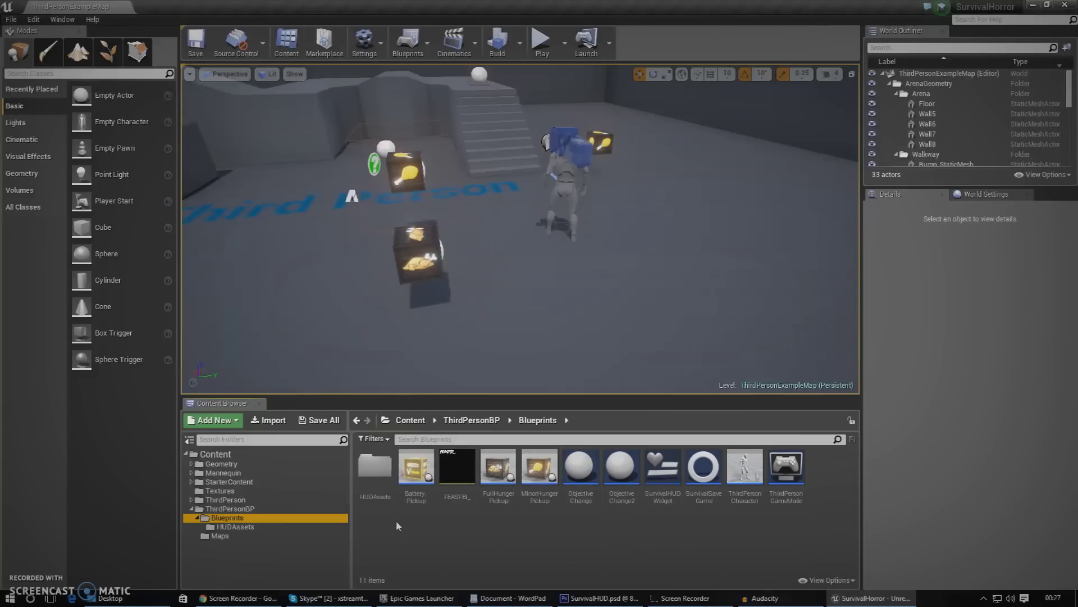
pyautogui.moveTo(662, 471)
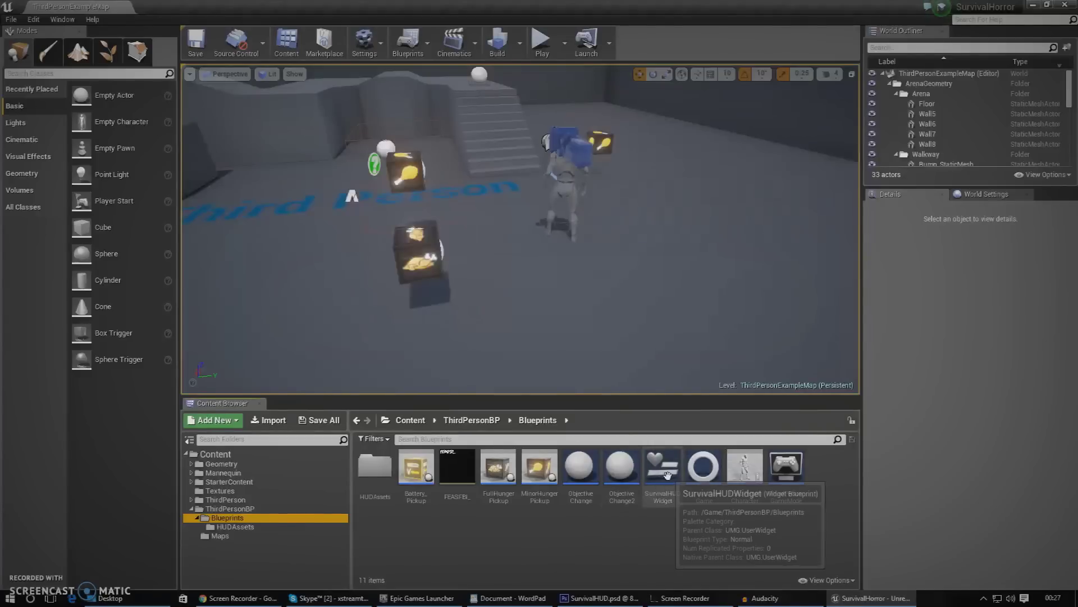
# Open SurvivalHUDWidget, add an image, and move the Flash Battery bar and label under Stamina.
pyautogui.doubleClick(665, 497)
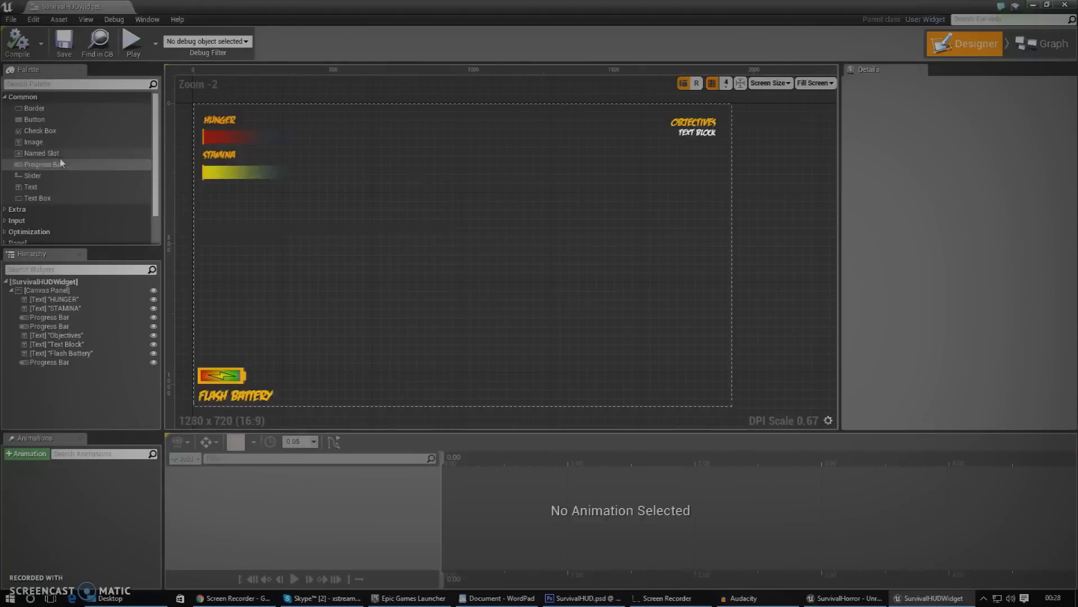
pyautogui.moveTo(38, 143)
pyautogui.mouseDown()
pyautogui.moveTo(358, 356)
pyautogui.moveTo(409, 359)
pyautogui.mouseUp()
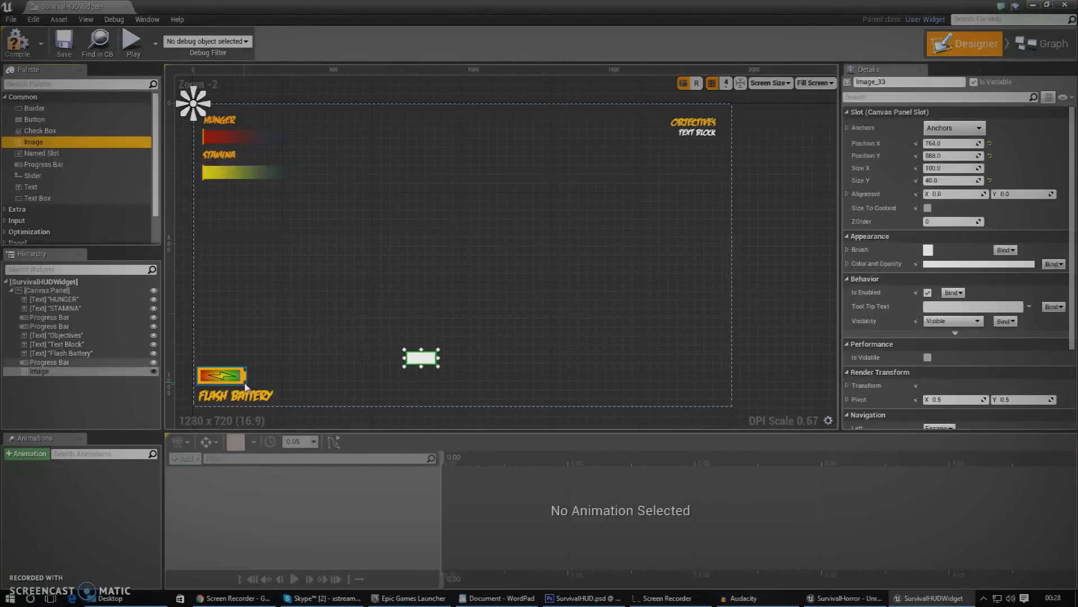
pyautogui.click(228, 376)
pyautogui.moveTo(223, 376); pyautogui.dragTo(238, 202)
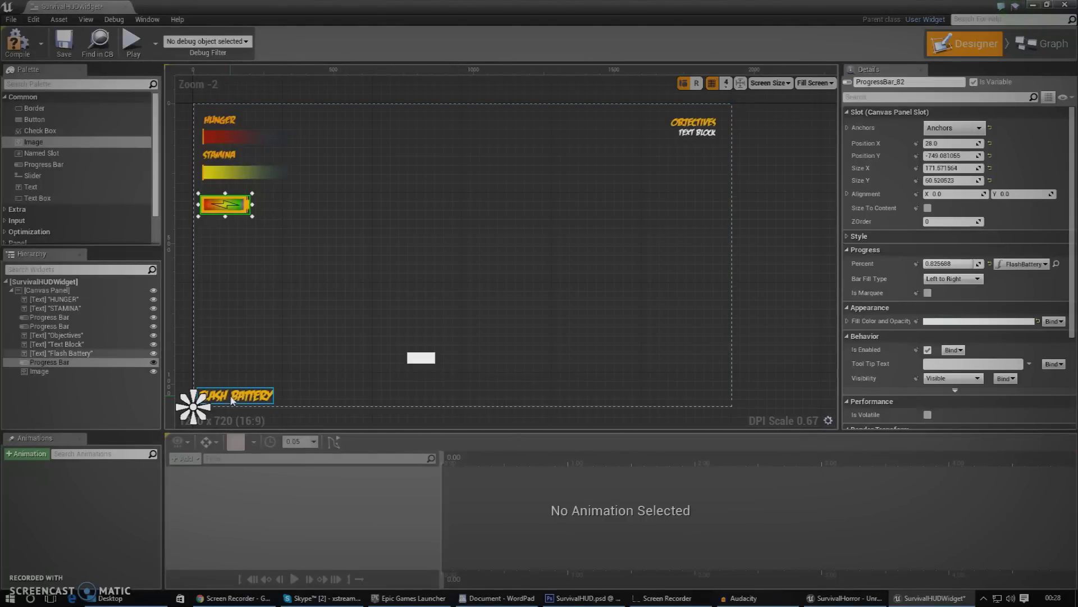
pyautogui.moveTo(231, 394); pyautogui.dragTo(233, 230)
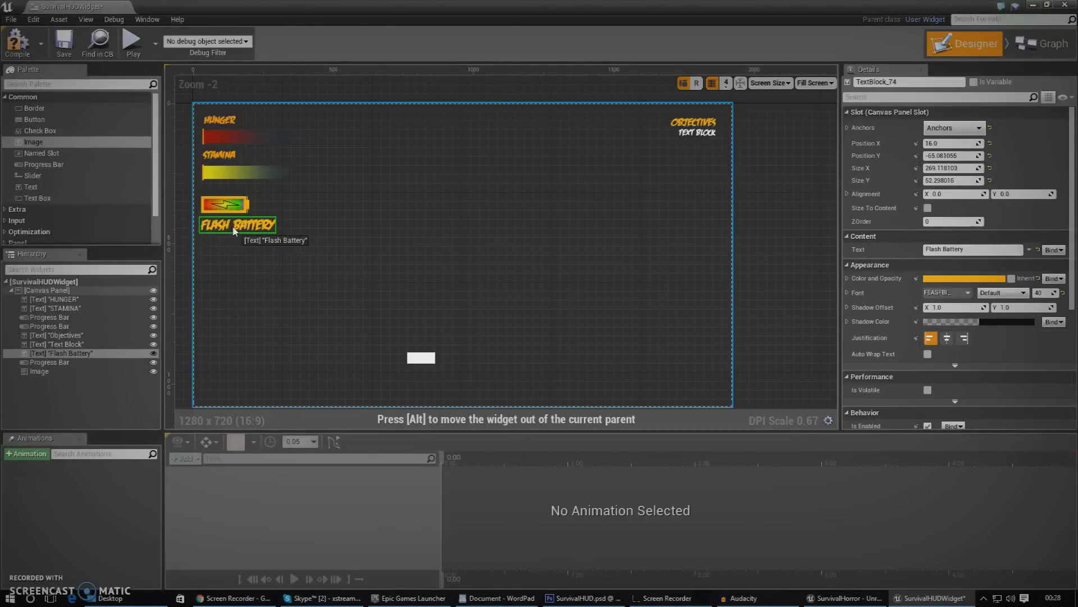
# Widen the white image, delete an oversized duplicate, and place it near bottom centre.
pyautogui.click(420, 357)
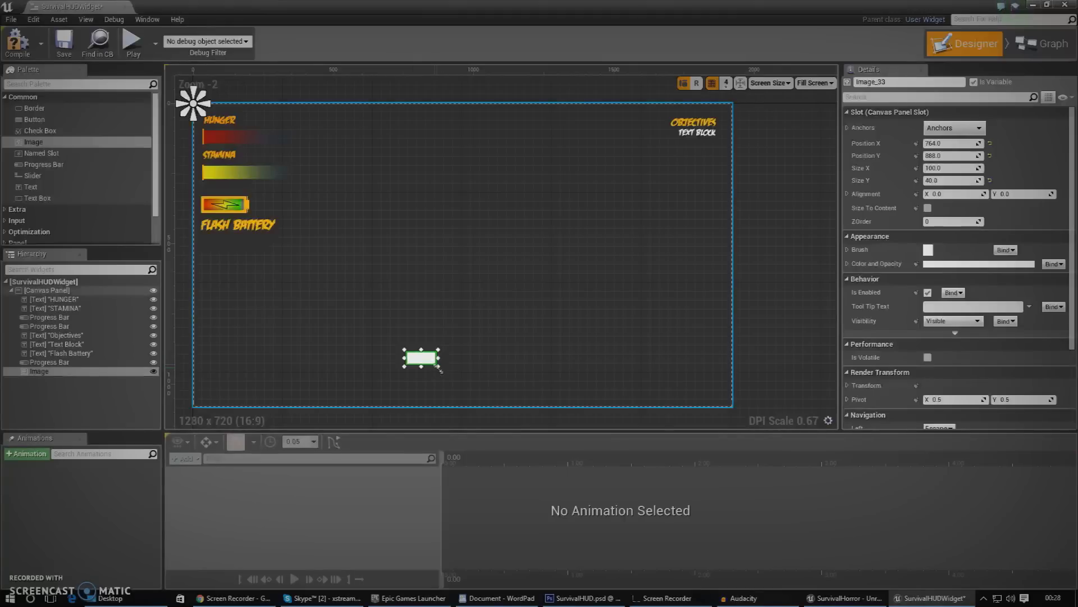
pyautogui.moveTo(468, 382); pyautogui.dragTo(547, 397)
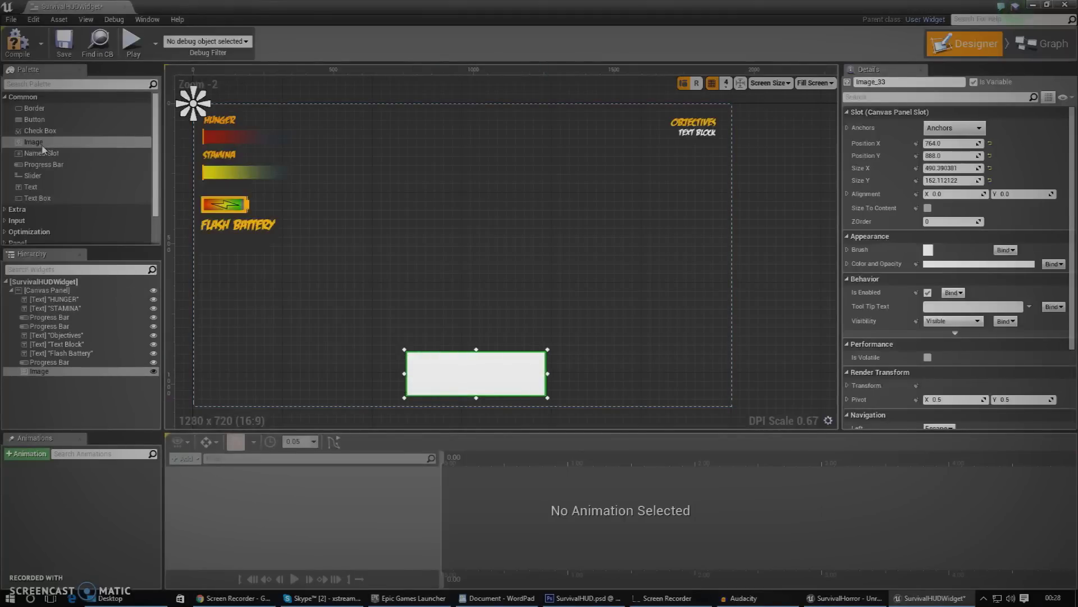
pyautogui.moveTo(42, 144)
pyautogui.mouseDown()
pyautogui.moveTo(376, 303)
pyautogui.moveTo(539, 346)
pyautogui.moveTo(505, 376)
pyautogui.mouseUp()
pyautogui.click(428, 366)
pyautogui.press('Delete')
pyautogui.click(396, 312)
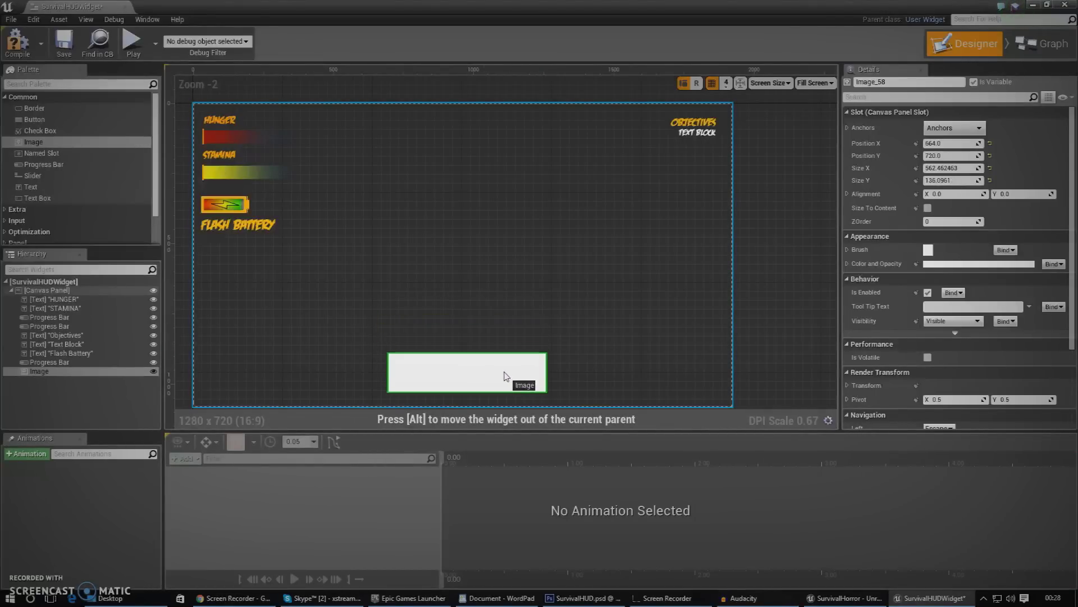
pyautogui.moveTo(505, 376); pyautogui.dragTo(499, 378)
pyautogui.click(848, 249)
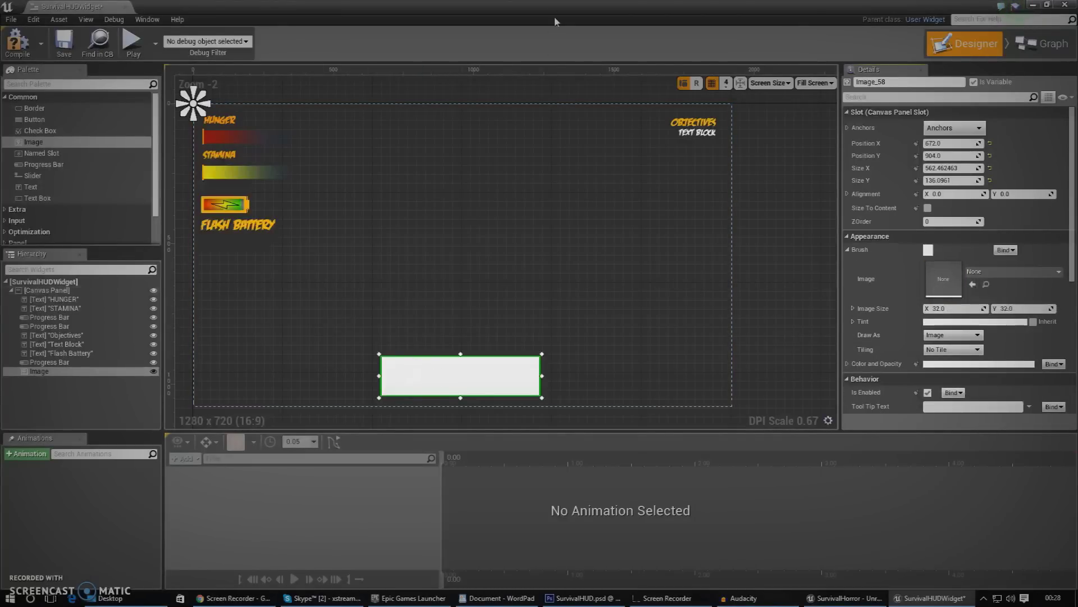
pyautogui.moveTo(571, 9)
pyautogui.mouseDown()
pyautogui.moveTo(375, 210)
pyautogui.moveTo(682, 53)
pyautogui.mouseUp()
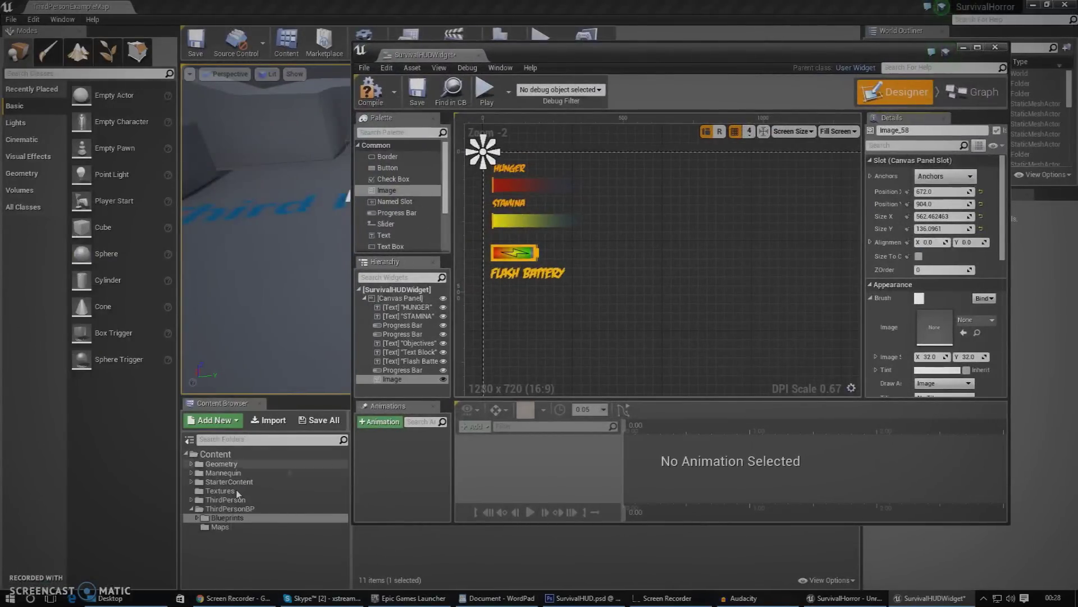
# Open the HUDAssets folder to view the HUD textures beside the widget editor.
pyautogui.click(222, 518)
pyautogui.click(221, 527)
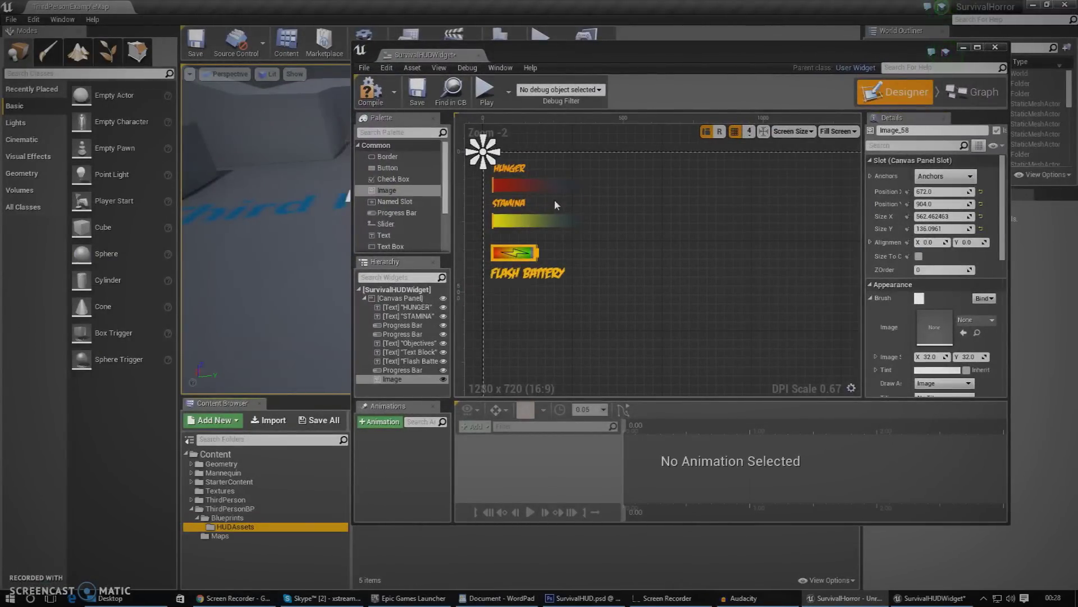
pyautogui.moveTo(615, 69); pyautogui.dragTo(0, 106)
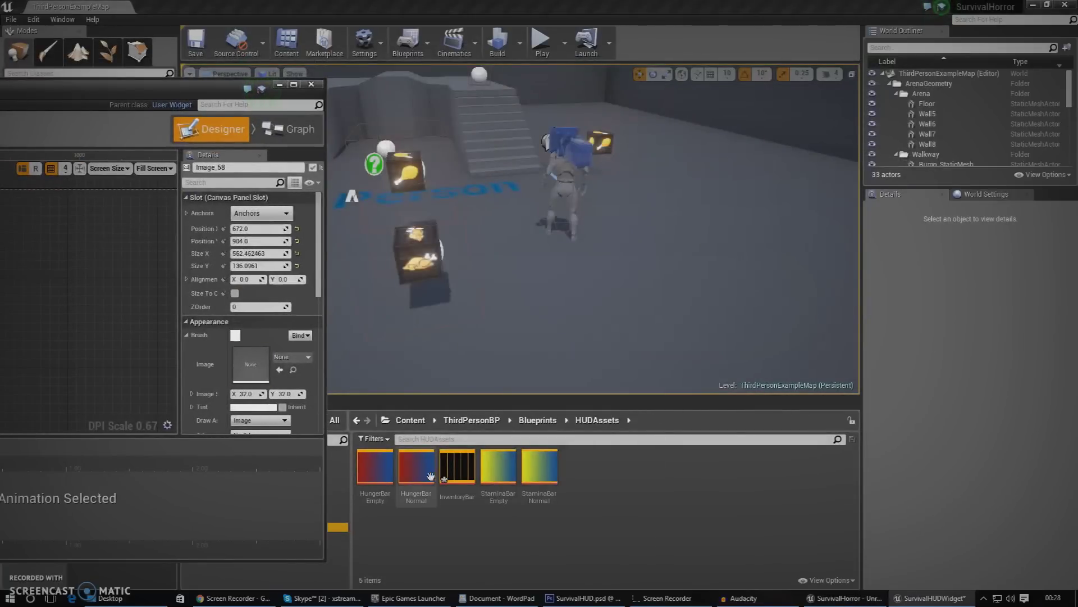
pyautogui.click(293, 84)
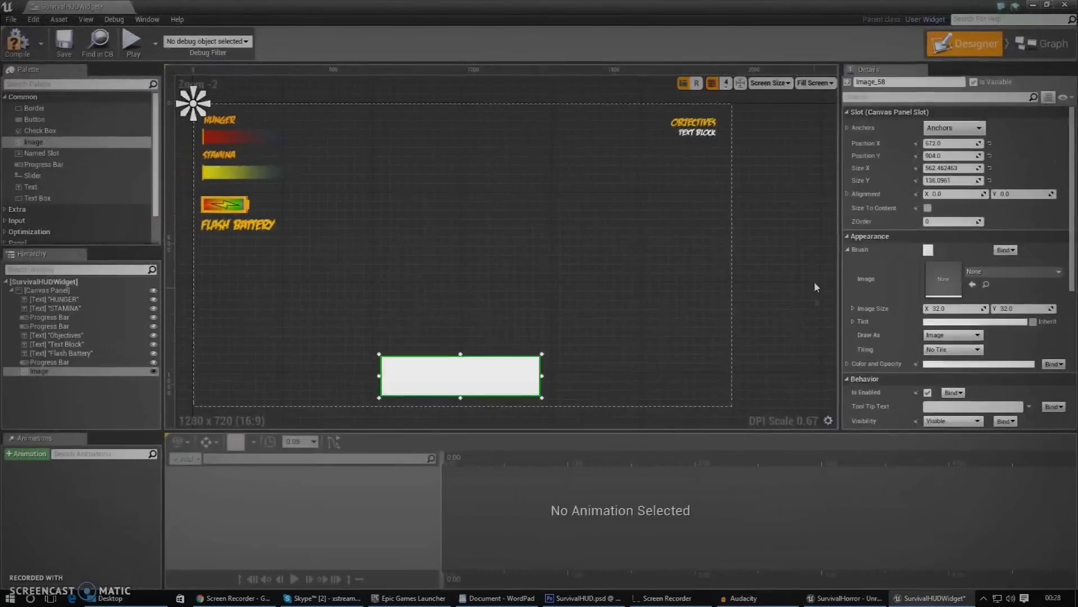
# Widen the inventory bar image and anchor it bottom-centre.
pyautogui.click(972, 284)
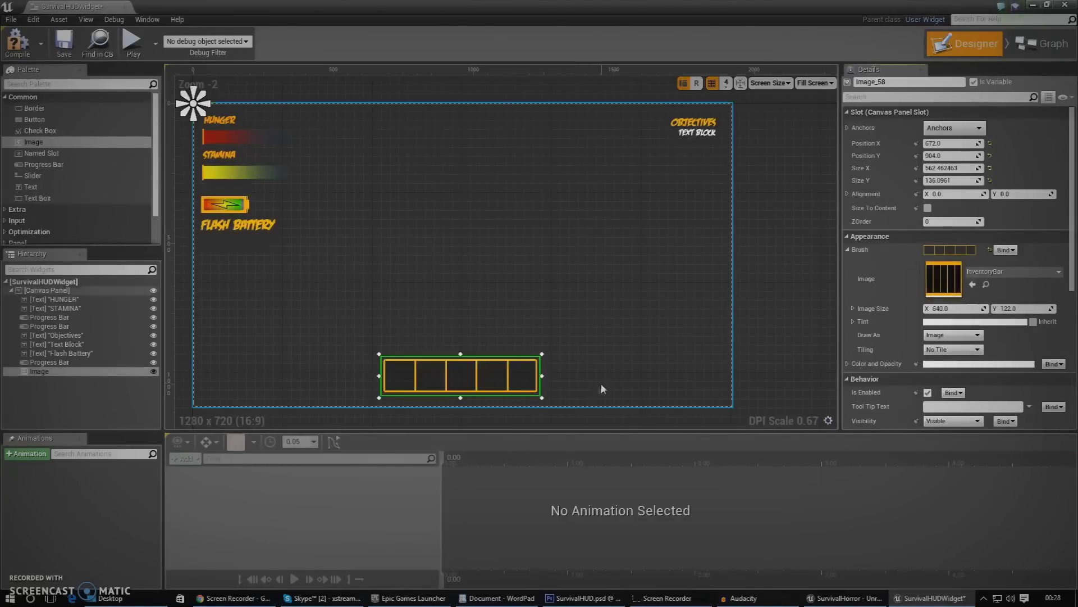
pyautogui.moveTo(542, 397)
pyautogui.mouseDown()
pyautogui.moveTo(562, 390)
pyautogui.moveTo(506, 397)
pyautogui.mouseUp()
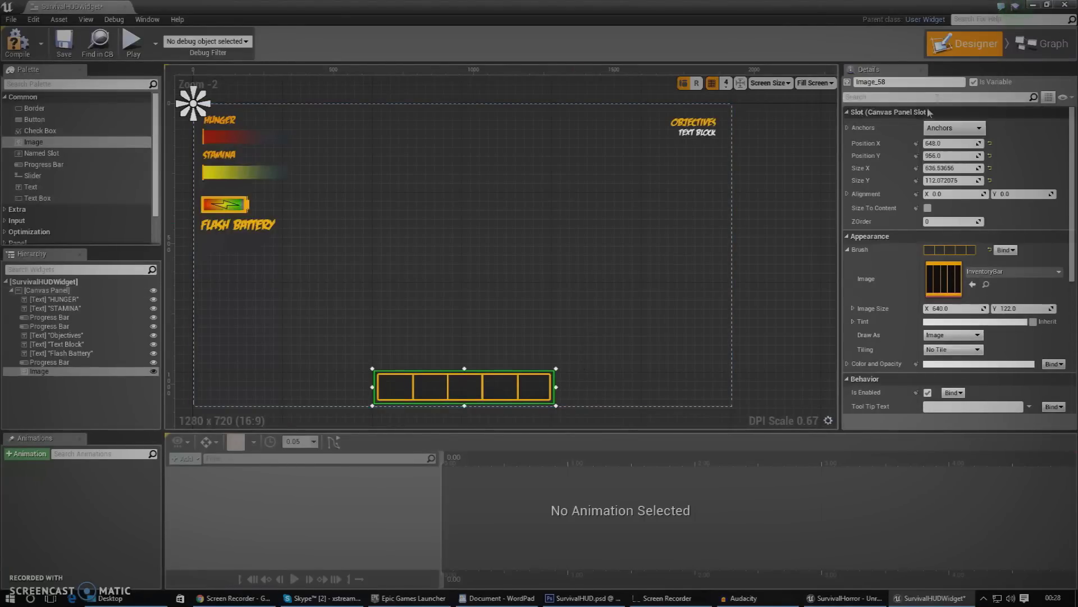
pyautogui.click(942, 127)
pyautogui.click(982, 242)
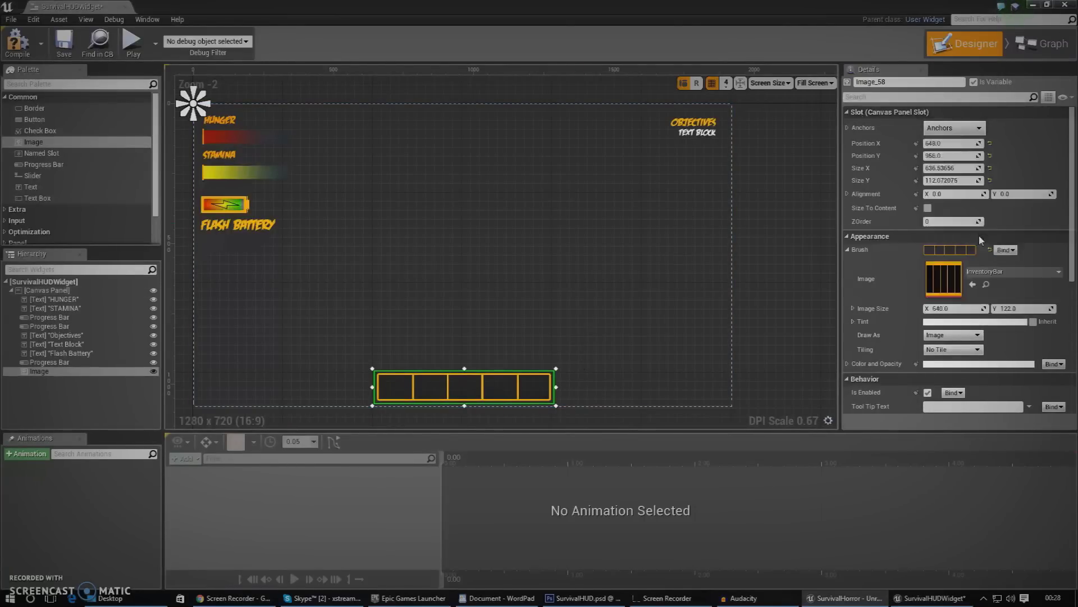
pyautogui.click(455, 314)
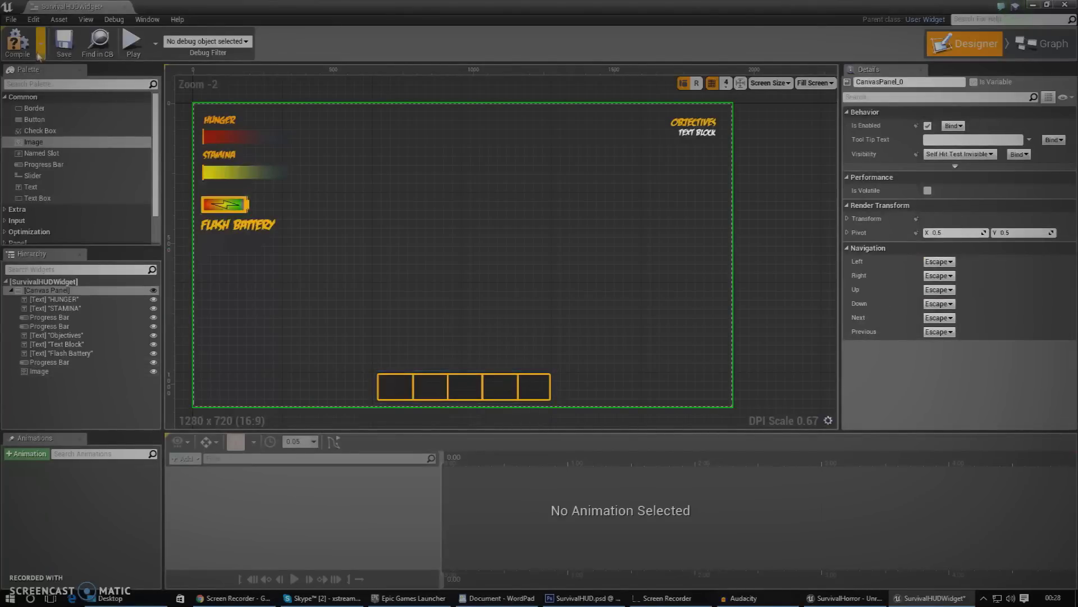
# Compile and save SurvivalHUDWidget, then minimize its editor.
pyautogui.click(7, 53)
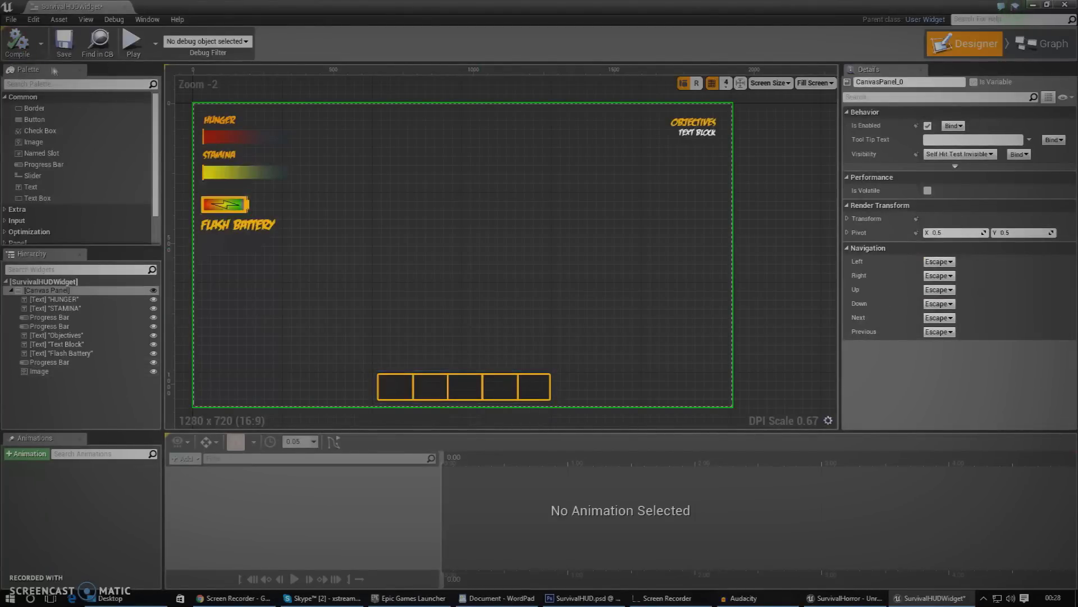
pyautogui.click(69, 52)
pyautogui.click(1033, 5)
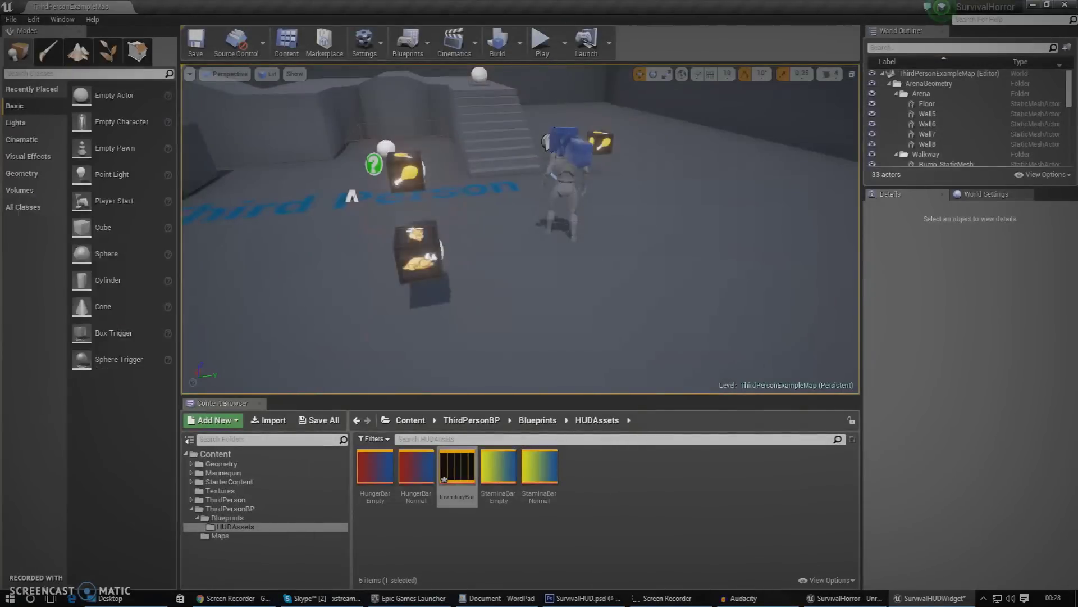
# Play the level, walk forward to check the HUD inventory bar, then reopen SurvivalHUDWidget.
pyautogui.click(542, 41)
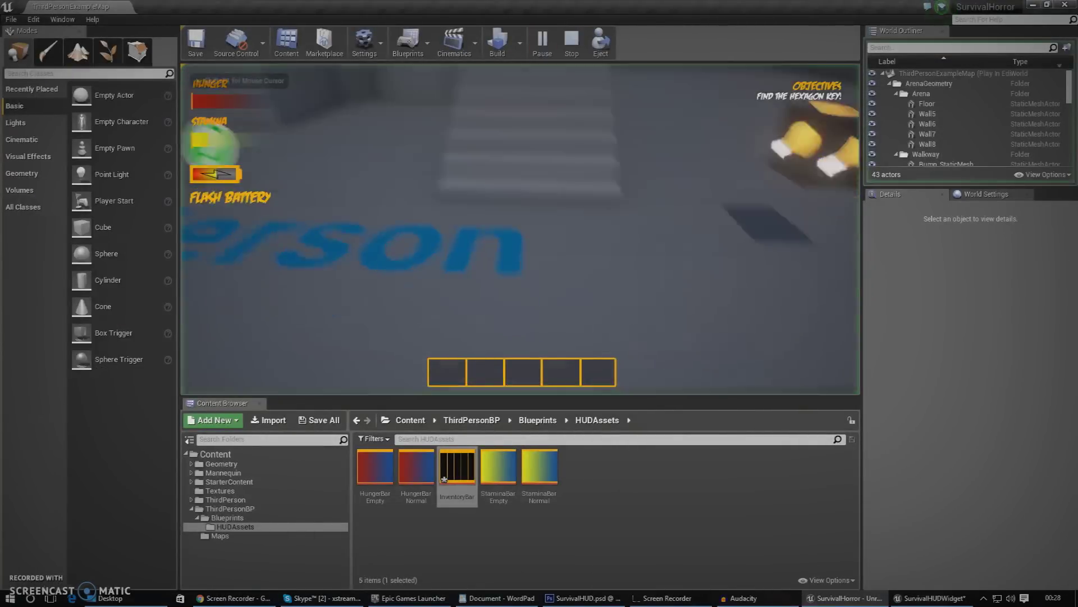
pyautogui.press('w')
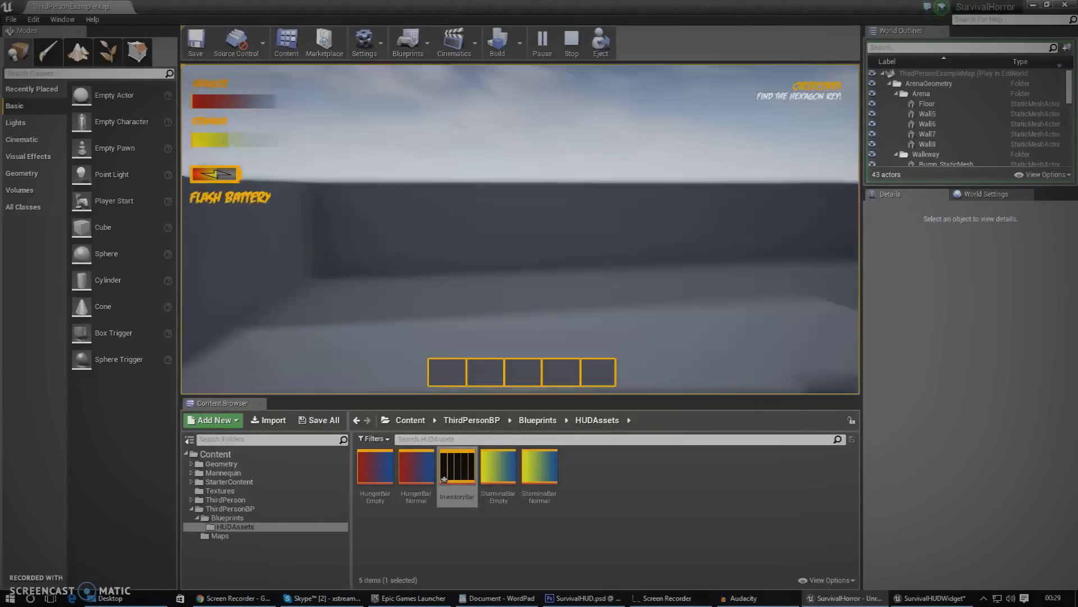
pyautogui.press('w')
pyautogui.press('Escape')
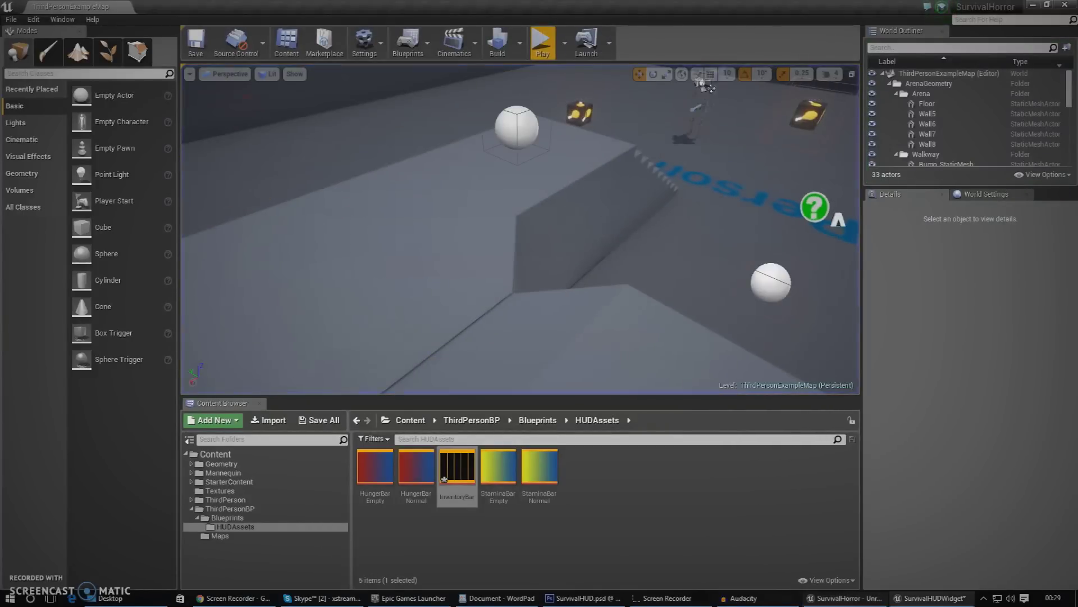
pyautogui.click(927, 597)
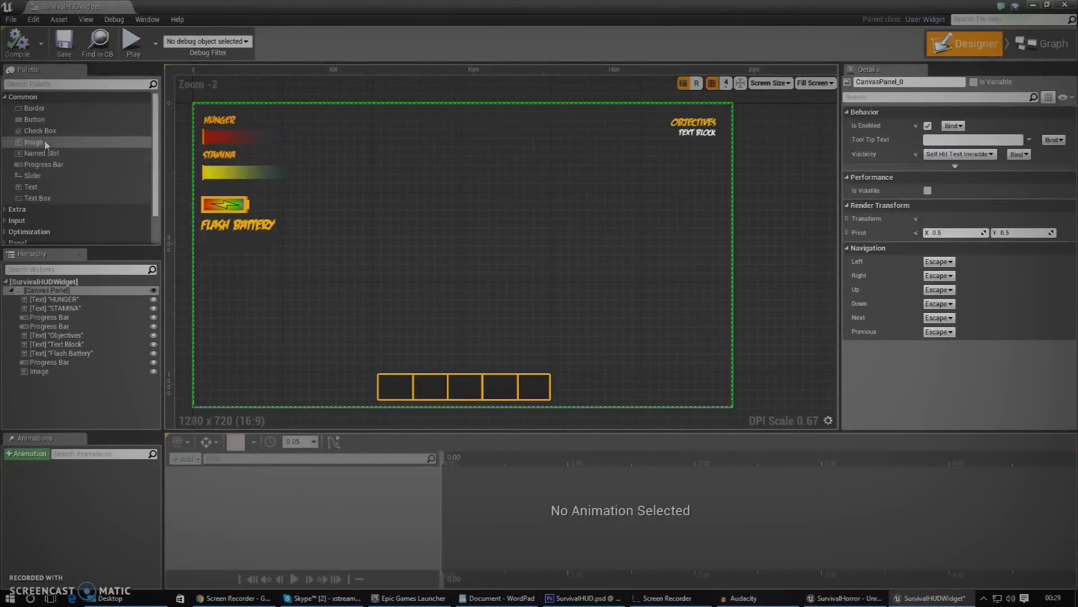
# Place five Image widgets from the Palette above the inventory bar.
pyautogui.moveTo(34, 141); pyautogui.dragTo(244, 261)
pyautogui.moveTo(377, 368); pyautogui.dragTo(352, 354)
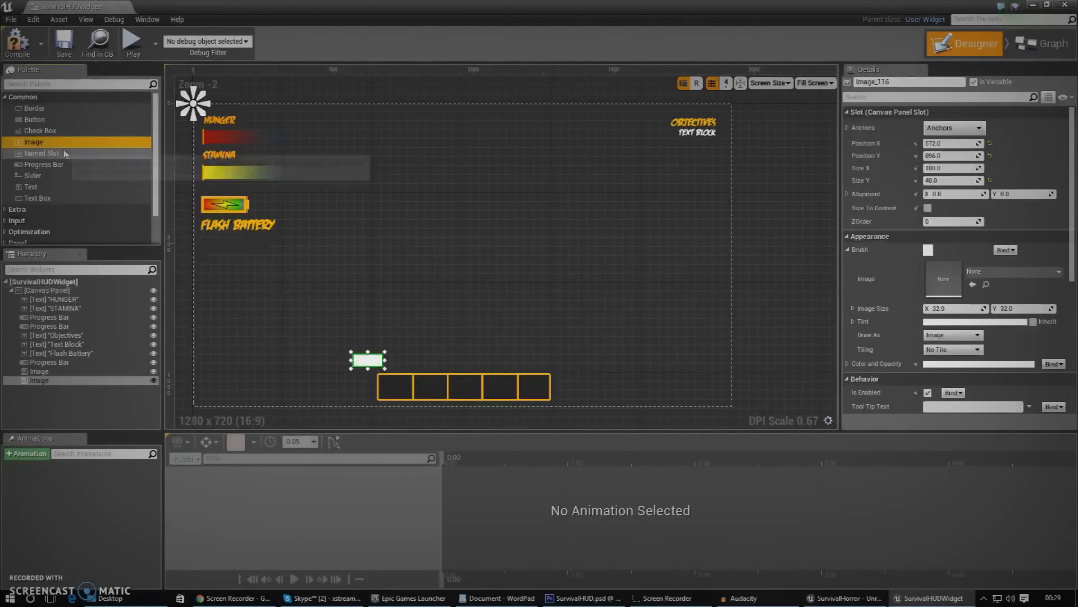
pyautogui.moveTo(34, 142); pyautogui.dragTo(327, 301)
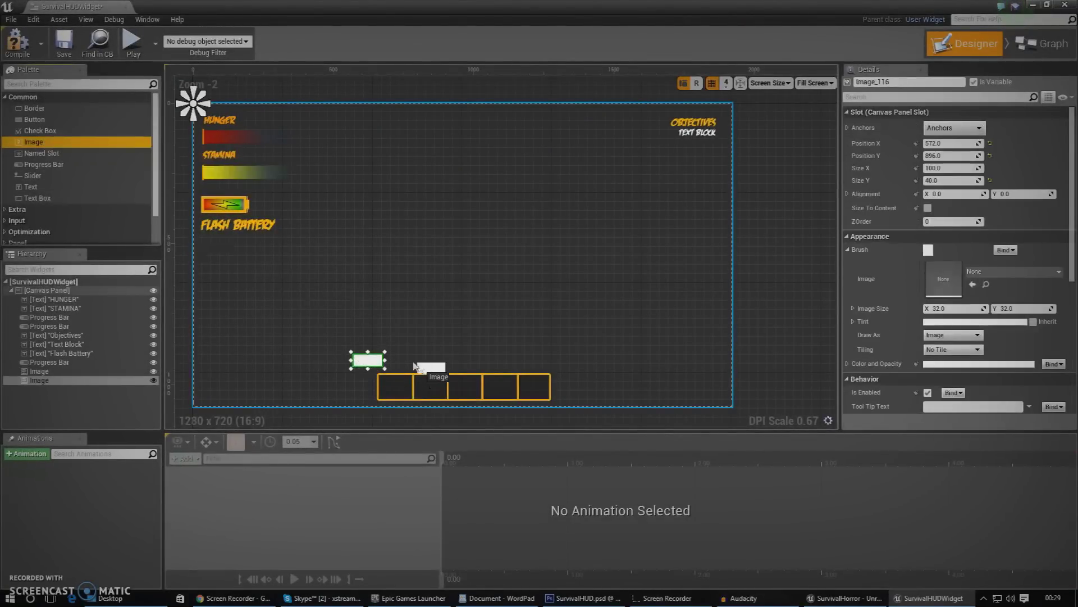
pyautogui.moveTo(415, 368); pyautogui.dragTo(417, 368)
pyautogui.moveTo(35, 142)
pyautogui.mouseDown()
pyautogui.moveTo(459, 358)
pyautogui.moveTo(353, 284)
pyautogui.mouseUp()
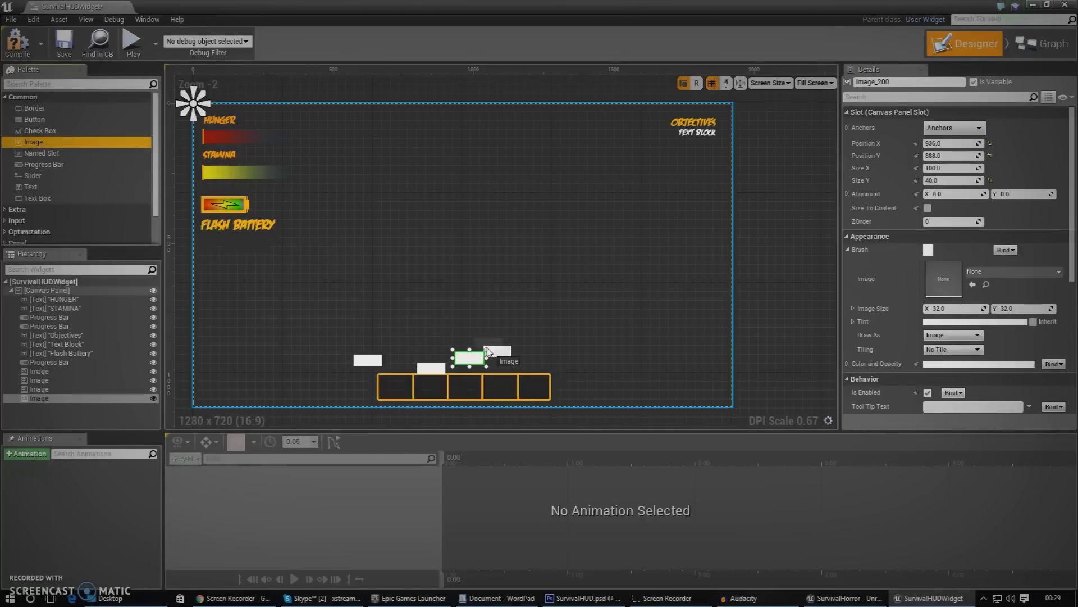
pyautogui.moveTo(493, 354); pyautogui.dragTo(494, 354)
pyautogui.moveTo(34, 142); pyautogui.dragTo(468, 339)
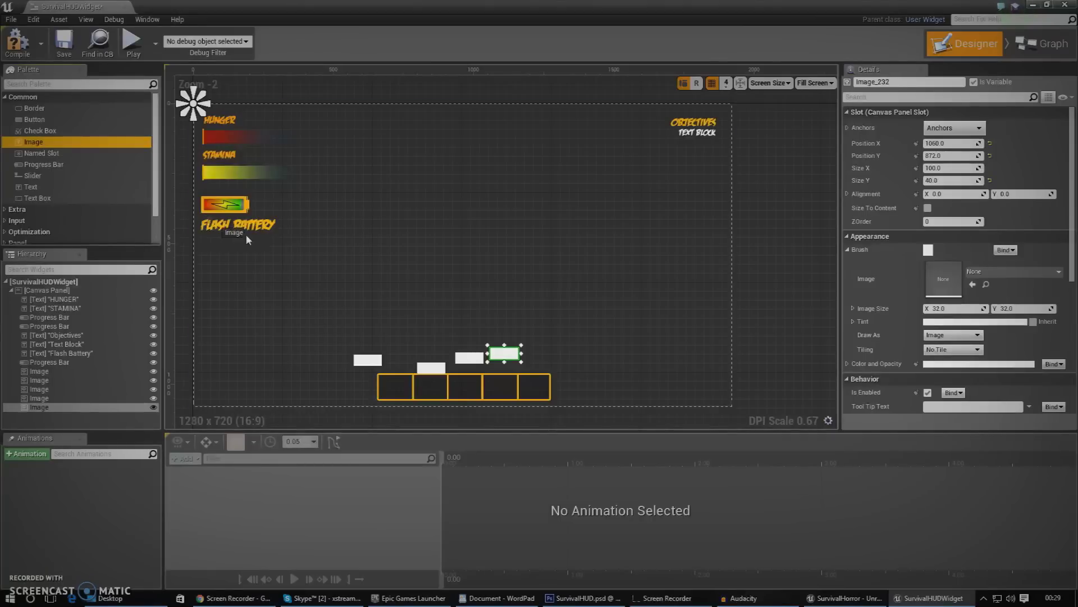
pyautogui.moveTo(531, 349); pyautogui.dragTo(532, 351)
pyautogui.scroll(5, 402, 387)
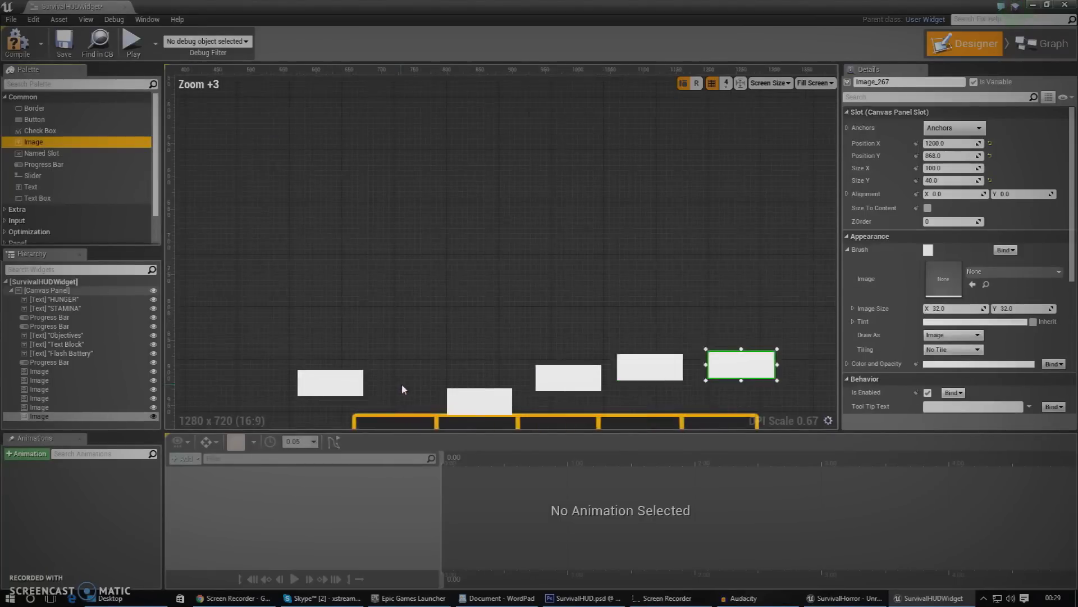
# Move and fit white images into the first and second inventory slots.
pyautogui.moveTo(402, 388); pyautogui.dragTo(405, 266, button='right')
pyautogui.scroll(3, 331, 268)
pyautogui.click(331, 268)
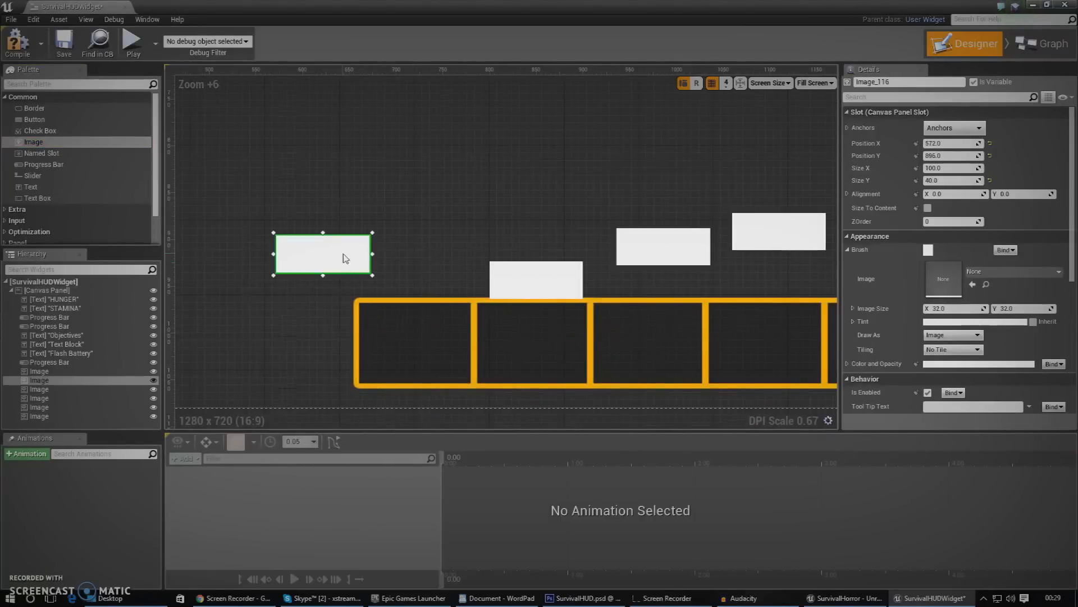
pyautogui.moveTo(343, 259); pyautogui.dragTo(469, 381)
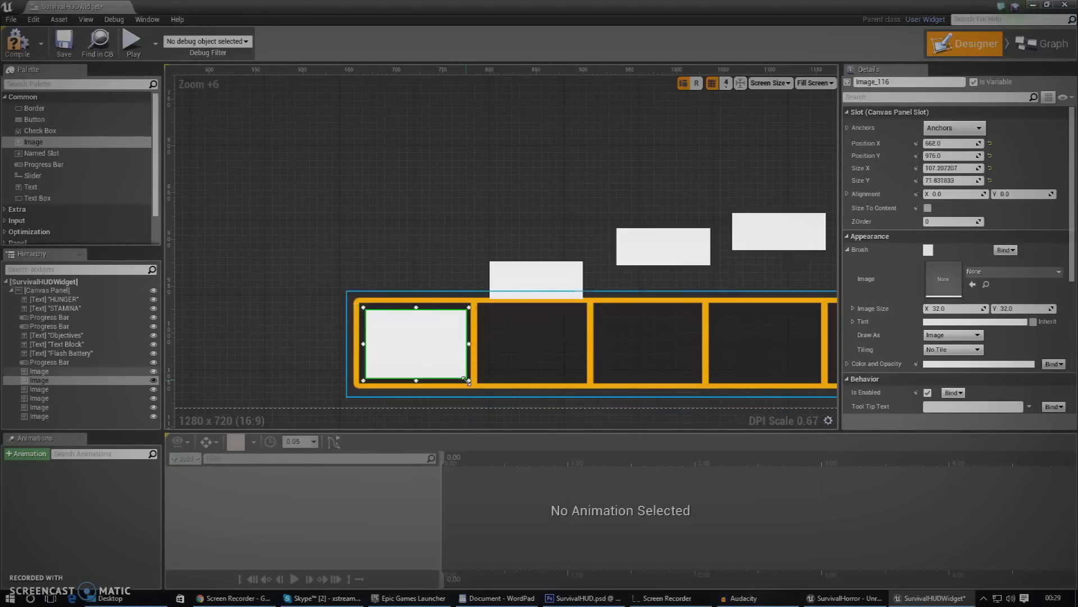
pyautogui.moveTo(522, 278); pyautogui.dragTo(526, 314)
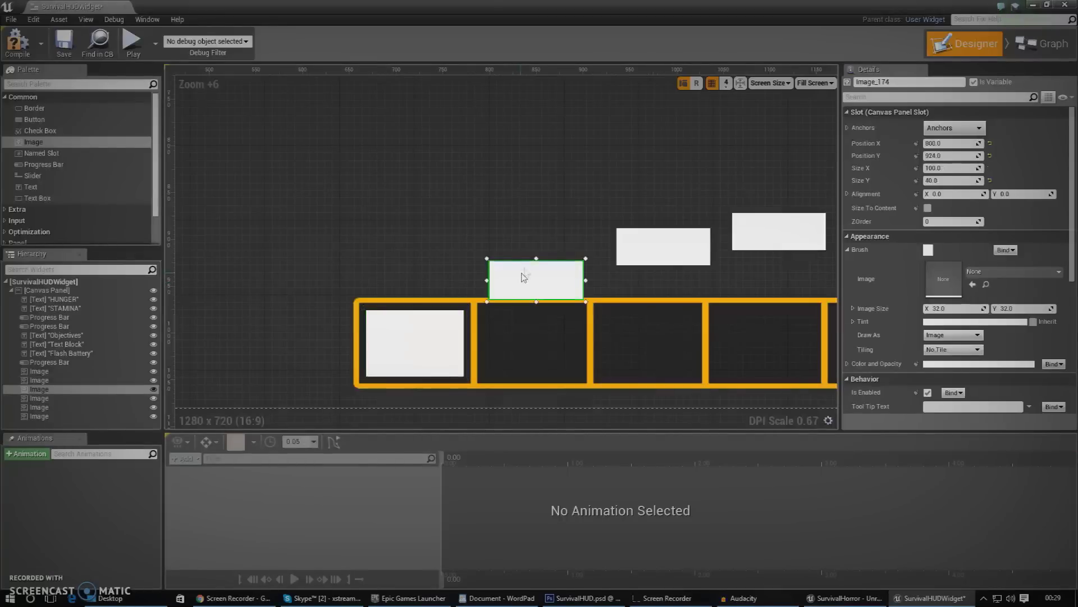
pyautogui.click(439, 344)
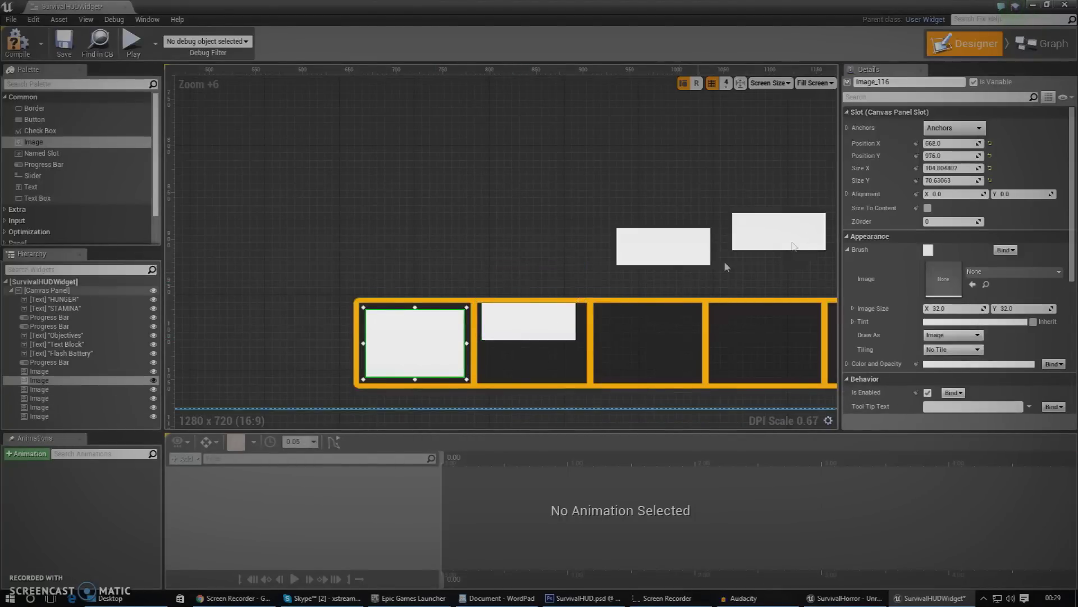
pyautogui.click(534, 302)
pyautogui.click(512, 330)
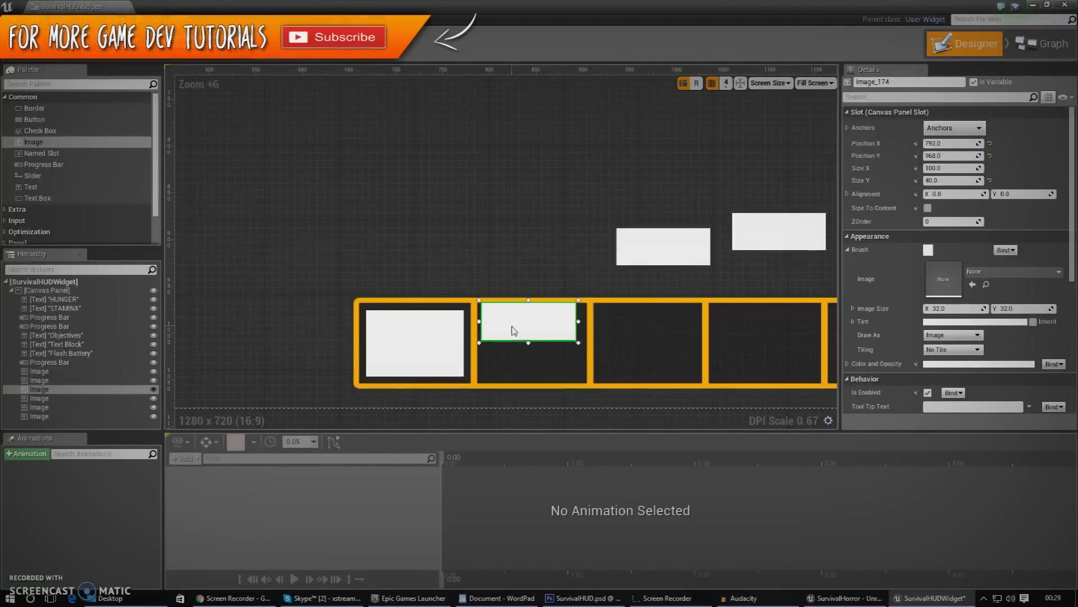
pyautogui.moveTo(524, 331); pyautogui.dragTo(533, 376)
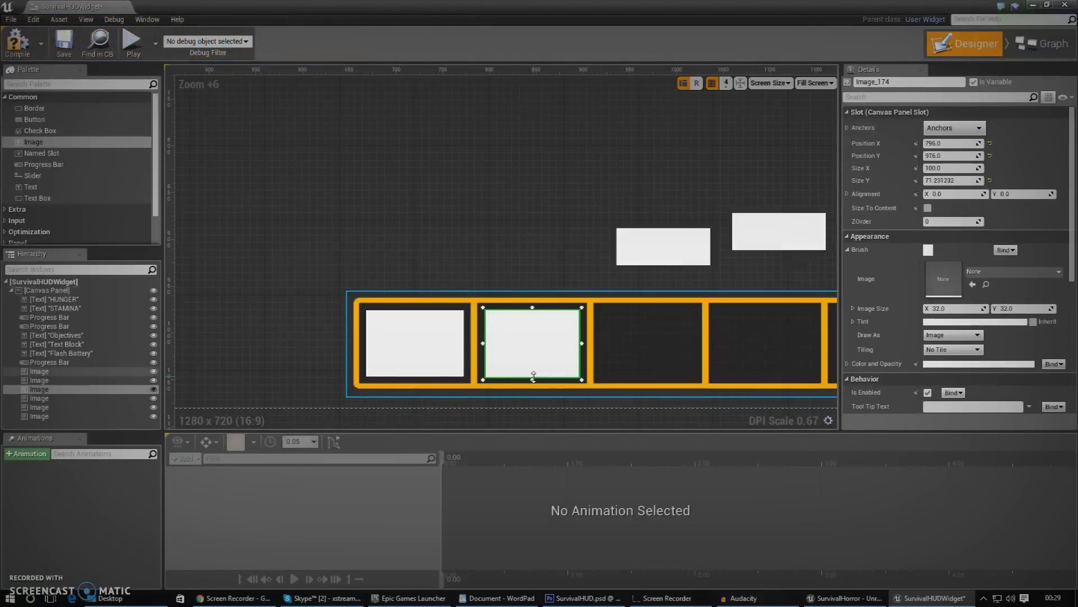
# Move and stretch the remaining images into the third, fourth and fifth slots.
pyautogui.moveTo(551, 252); pyautogui.dragTo(365, 216, button='right')
pyautogui.moveTo(405, 210); pyautogui.dragTo(386, 290)
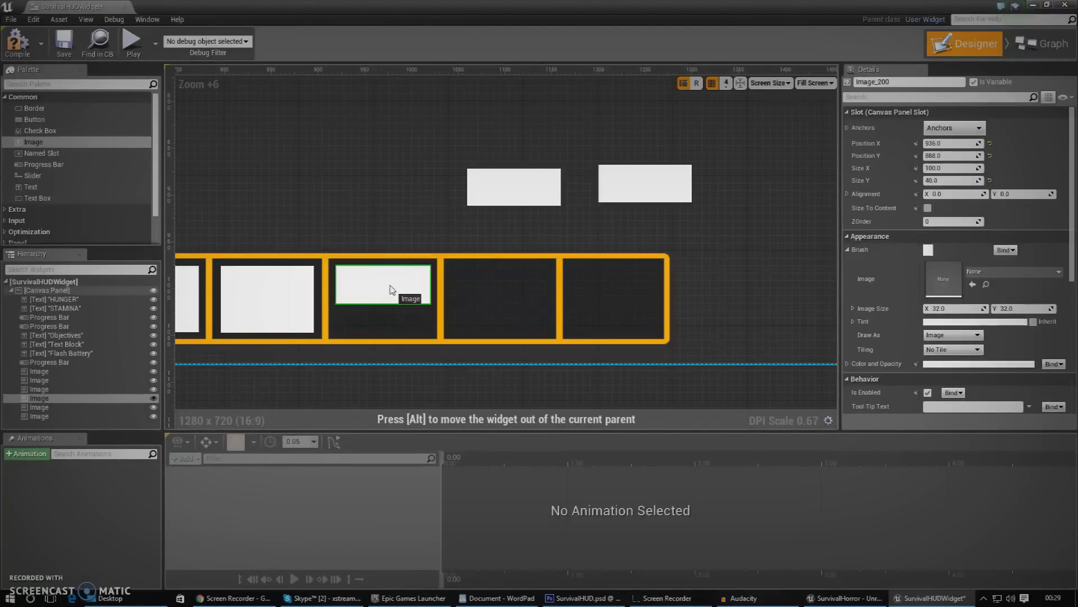
pyautogui.moveTo(390, 290); pyautogui.dragTo(384, 333)
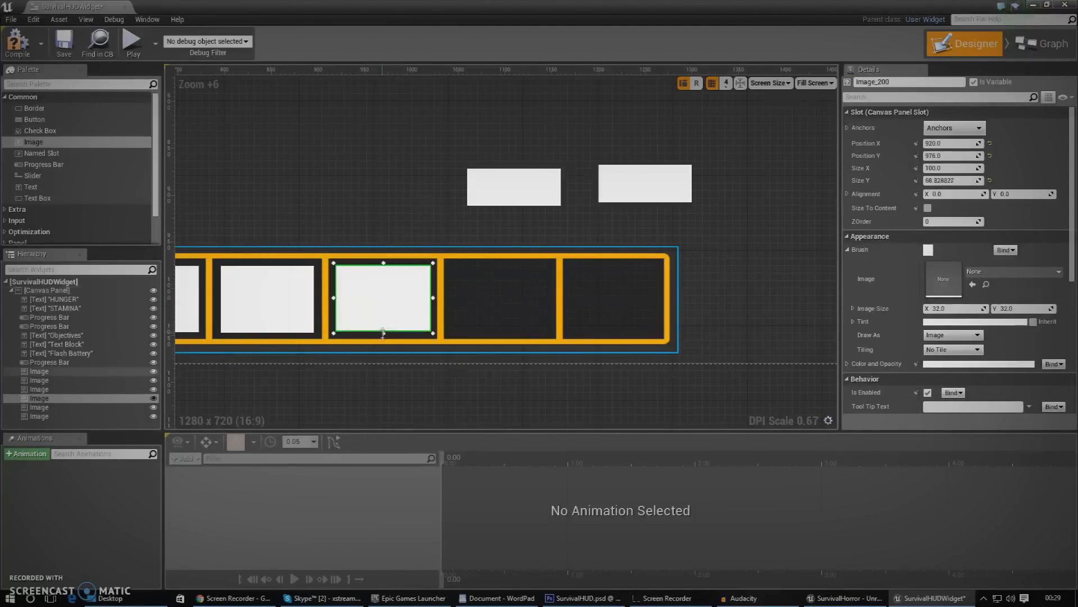
pyautogui.click(506, 188)
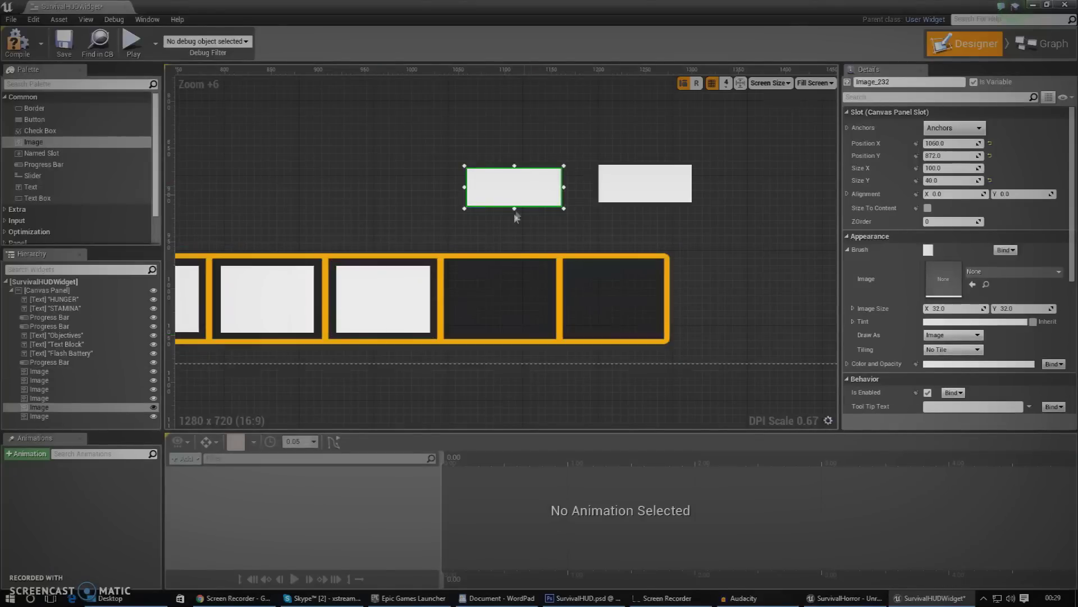
pyautogui.moveTo(514, 203); pyautogui.dragTo(505, 312)
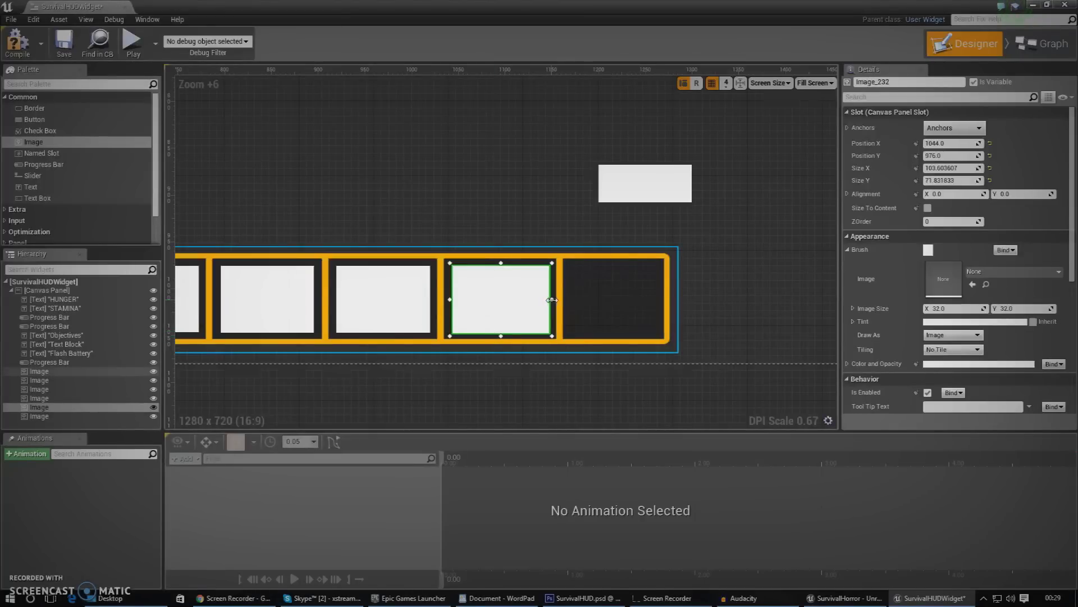
pyautogui.moveTo(604, 189); pyautogui.dragTo(596, 293)
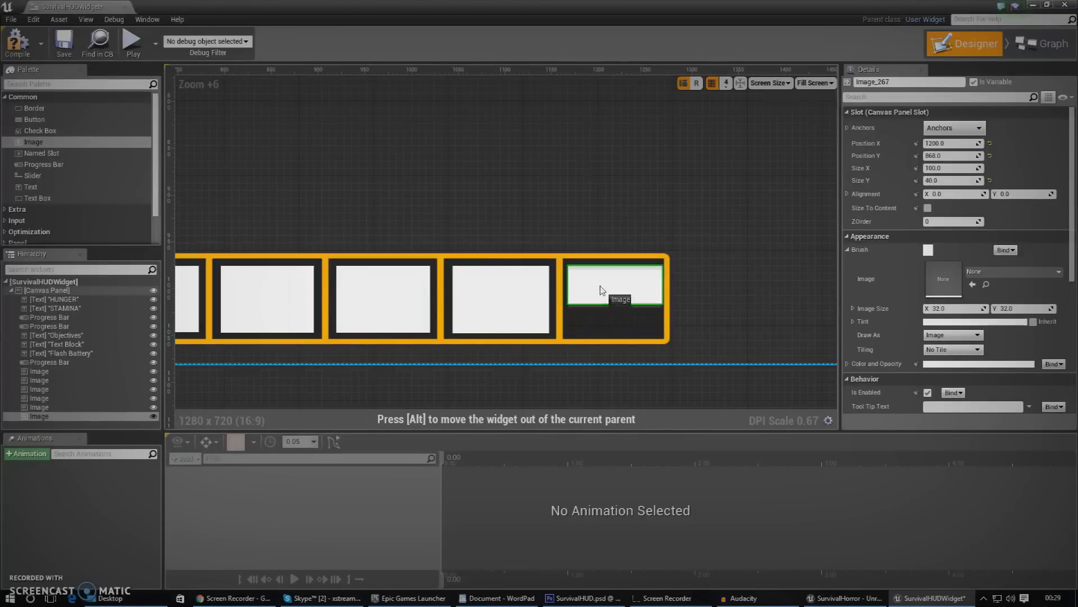
pyautogui.moveTo(601, 291)
pyautogui.mouseDown()
pyautogui.moveTo(658, 287)
pyautogui.moveTo(613, 337)
pyautogui.mouseUp()
pyautogui.click(432, 257)
pyautogui.scroll(-7, 432, 257)
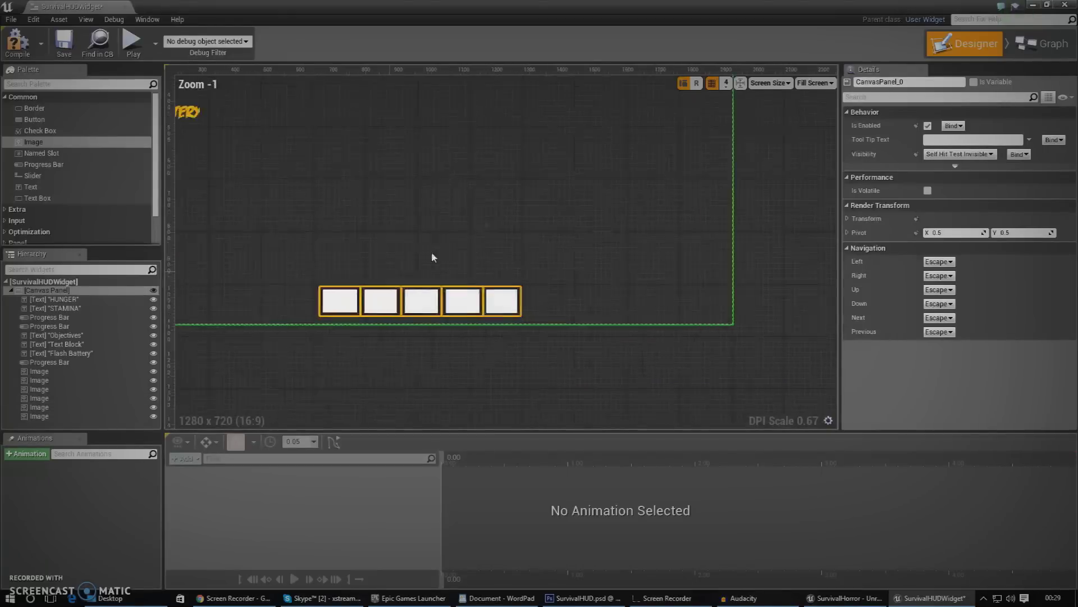
# Zoom out to the whole HUD canvas, then switch to the SurvivalHUD.psd mockup.
pyautogui.moveTo(431, 257); pyautogui.dragTo(543, 289, button='right')
pyautogui.scroll(-3, 670, 213)
pyautogui.moveTo(669, 213); pyautogui.dragTo(613, 270, button='right')
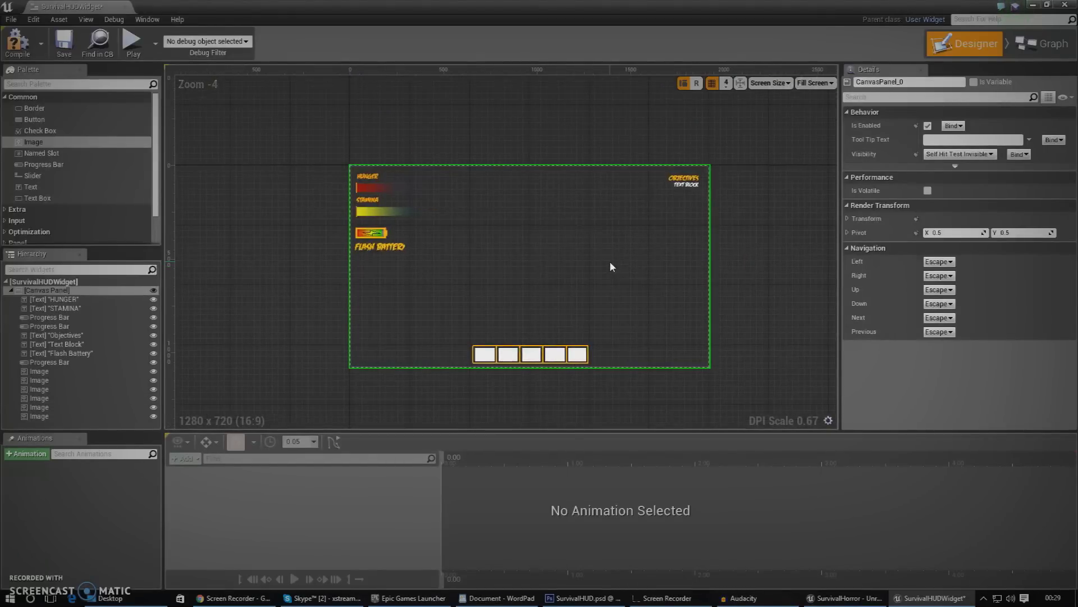
pyautogui.scroll(3, 624, 241)
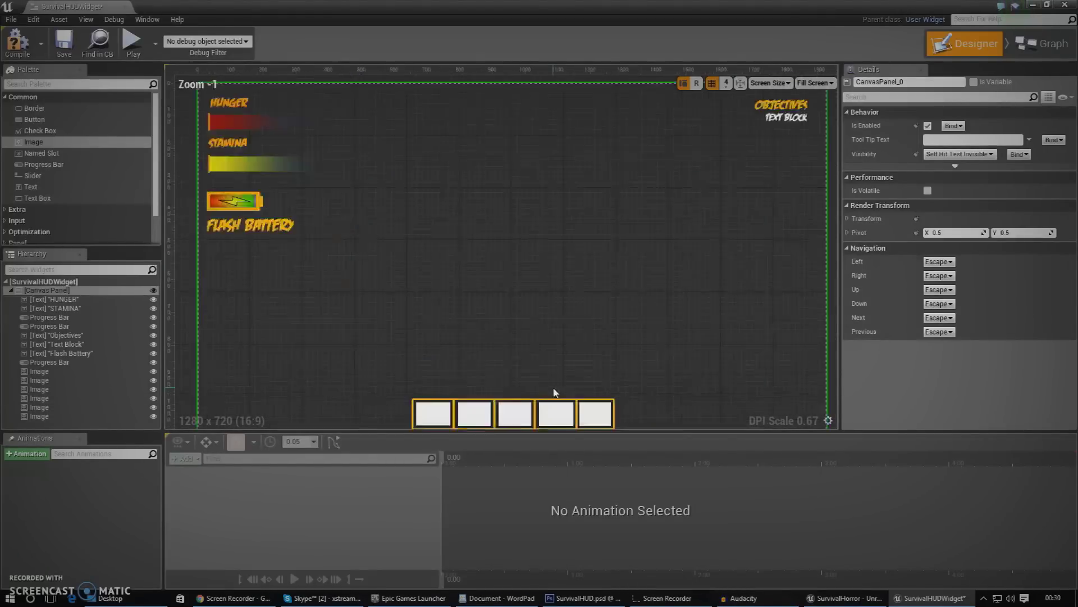
pyautogui.scroll(1, 585, 336)
pyautogui.click(568, 329)
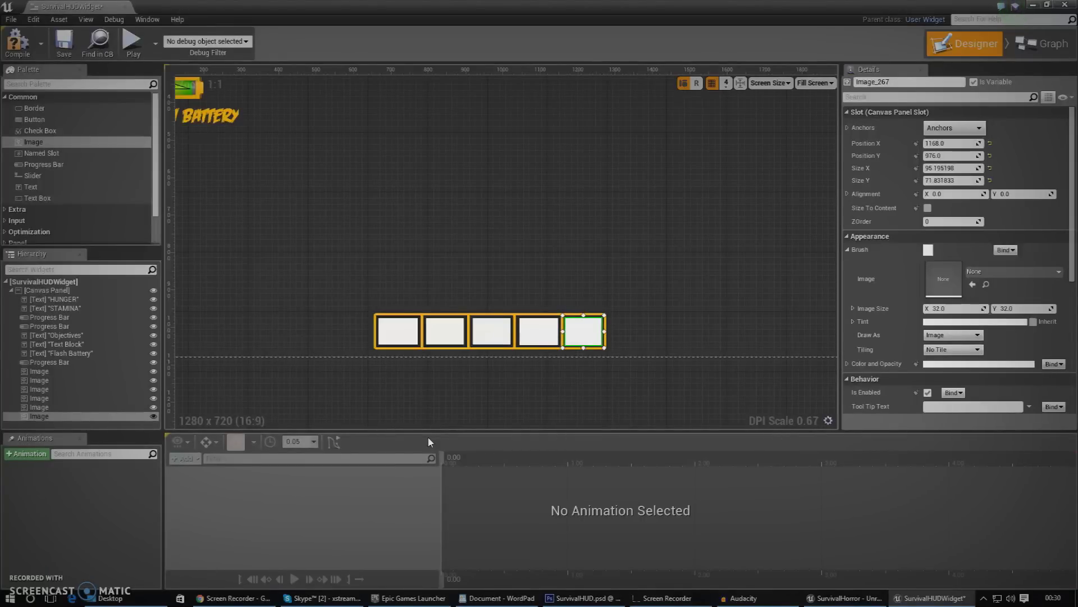
pyautogui.click(582, 597)
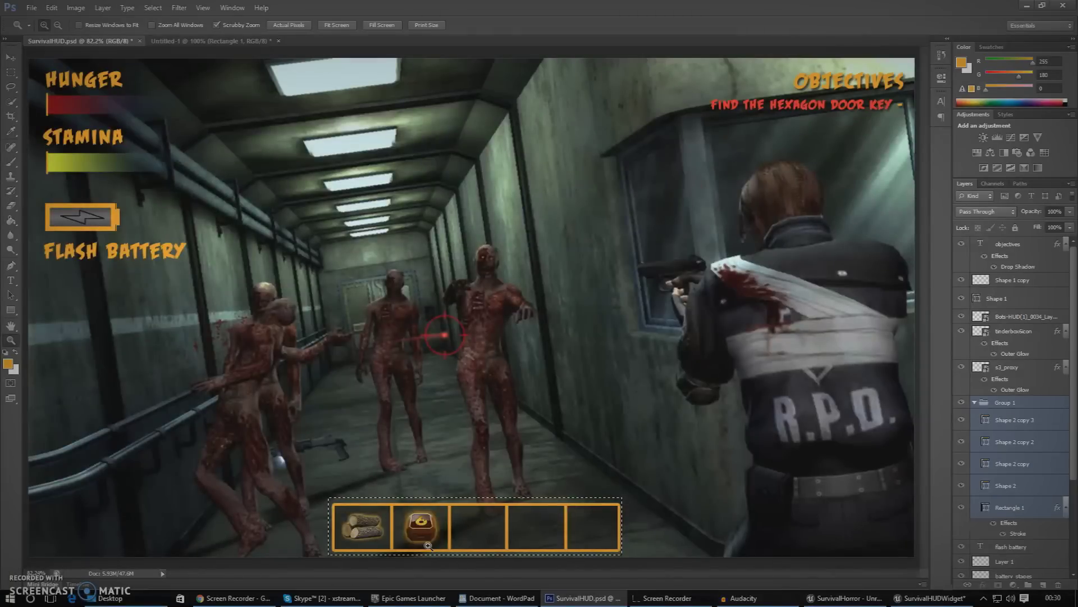
# Zoom in and out on the mockup's hotbar icons, then return to SurvivalHUDWidget.
pyautogui.click(426, 543)
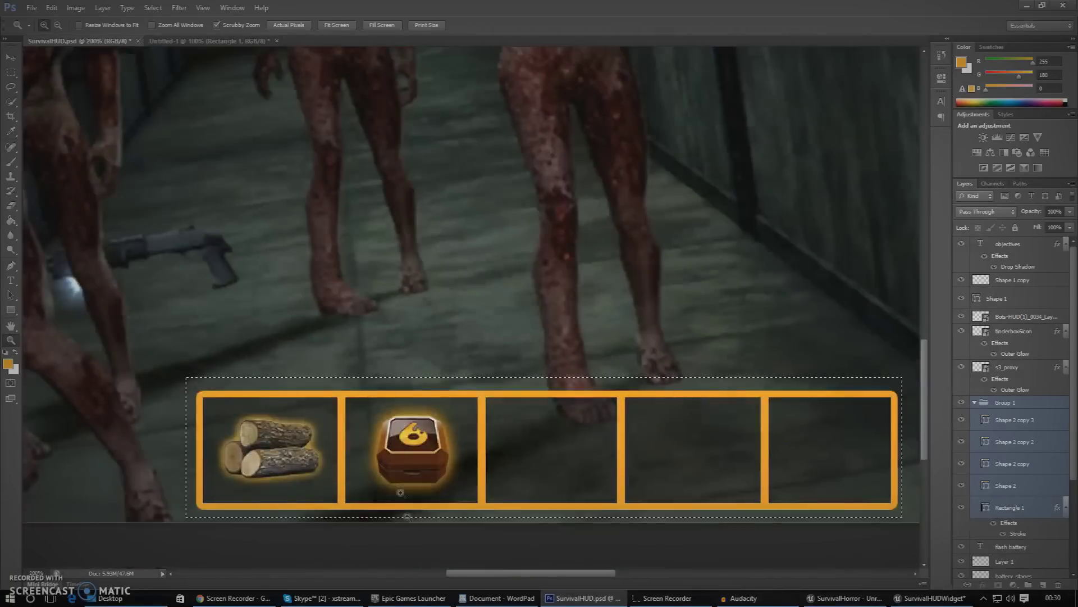
pyautogui.click(219, 438)
pyautogui.rightClick(196, 444)
pyautogui.click(220, 450)
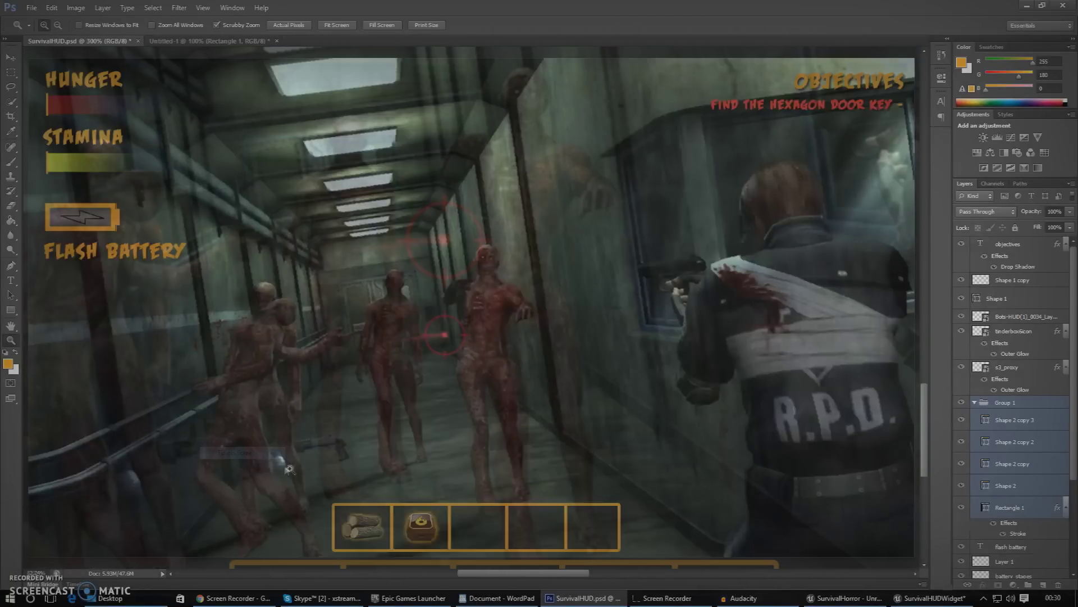
pyautogui.click(430, 528)
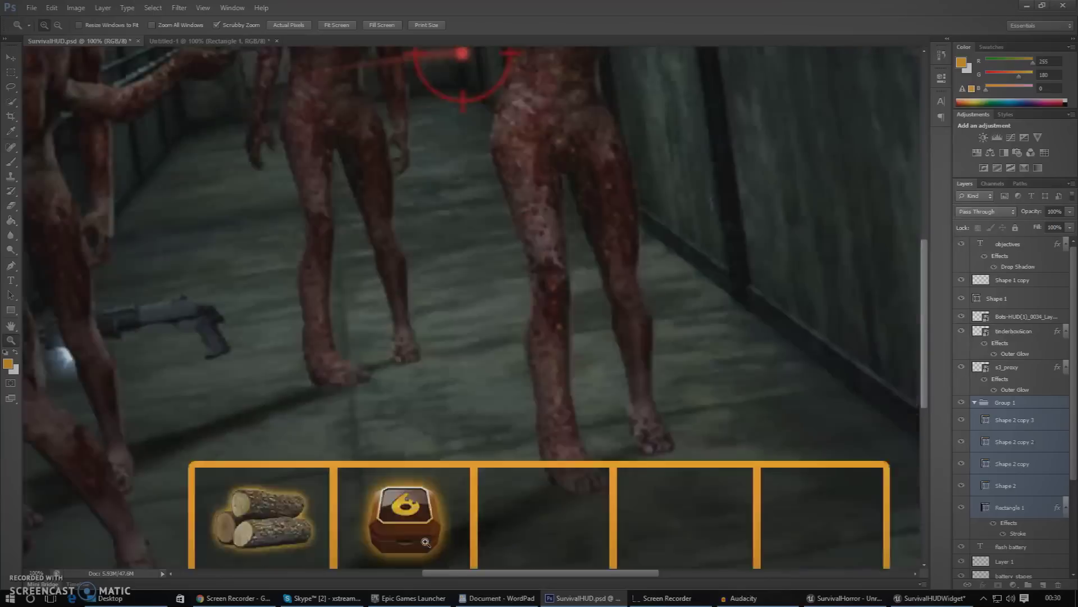
pyautogui.click(416, 526)
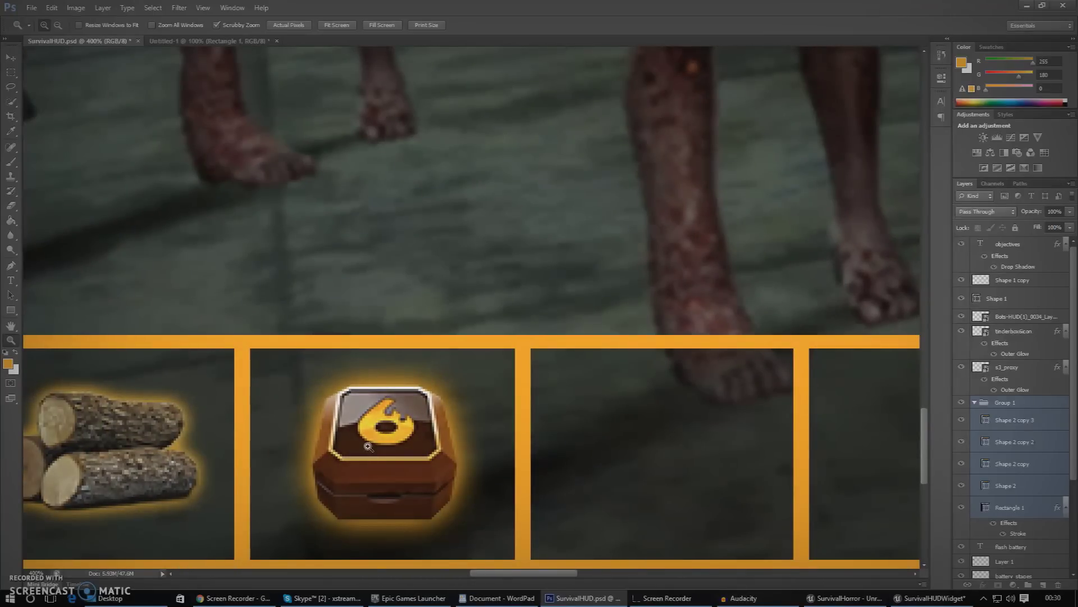
pyautogui.rightClick(463, 385)
pyautogui.click(493, 391)
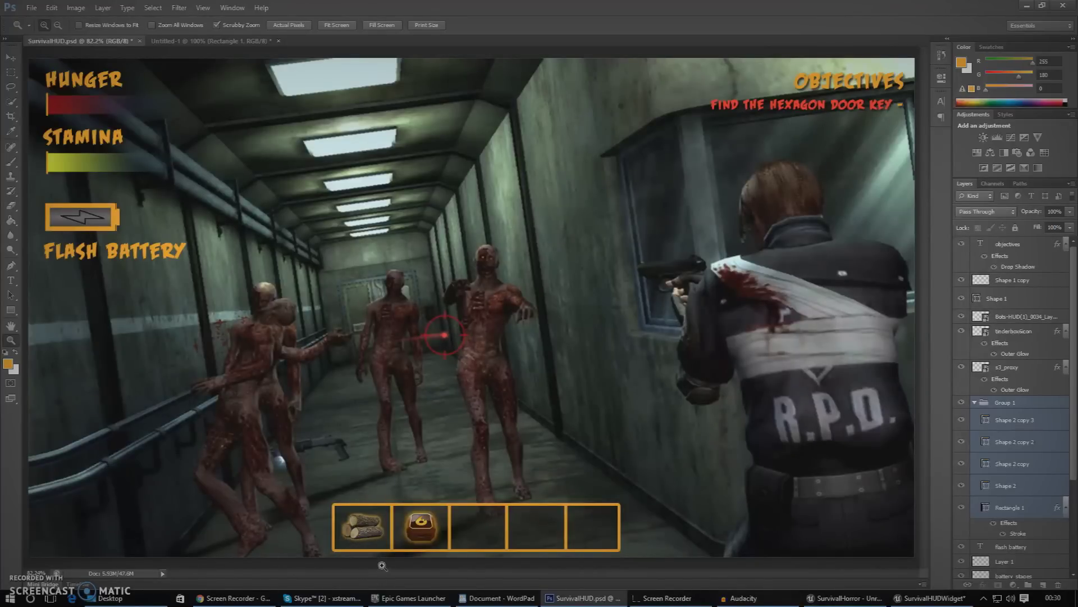
pyautogui.click(414, 540)
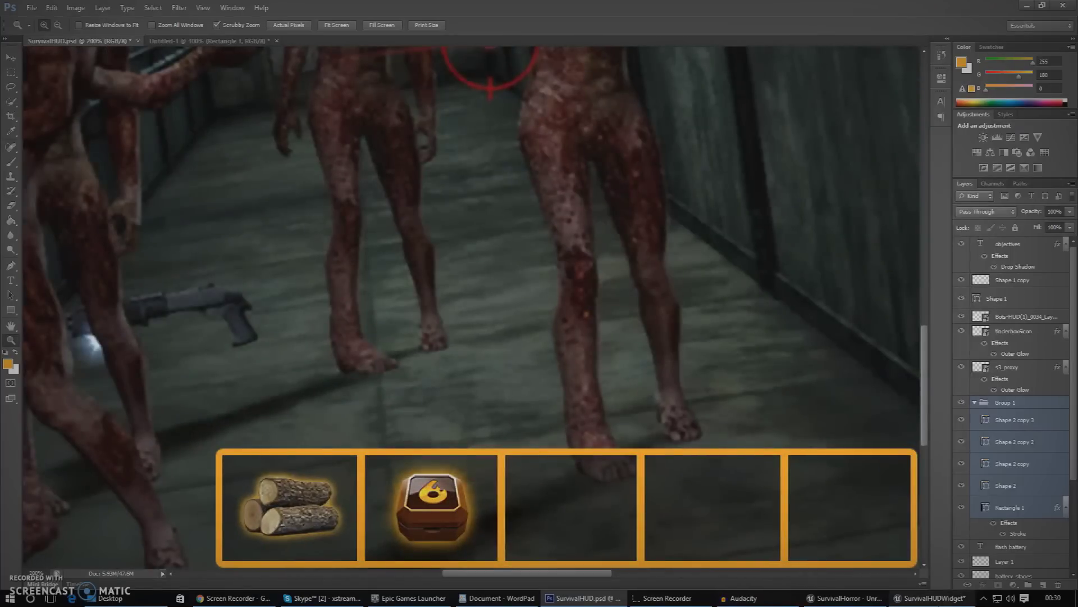
pyautogui.click(931, 599)
# Save and close the HUD widget, then play-test the level and stop.
pyautogui.click(646, 308)
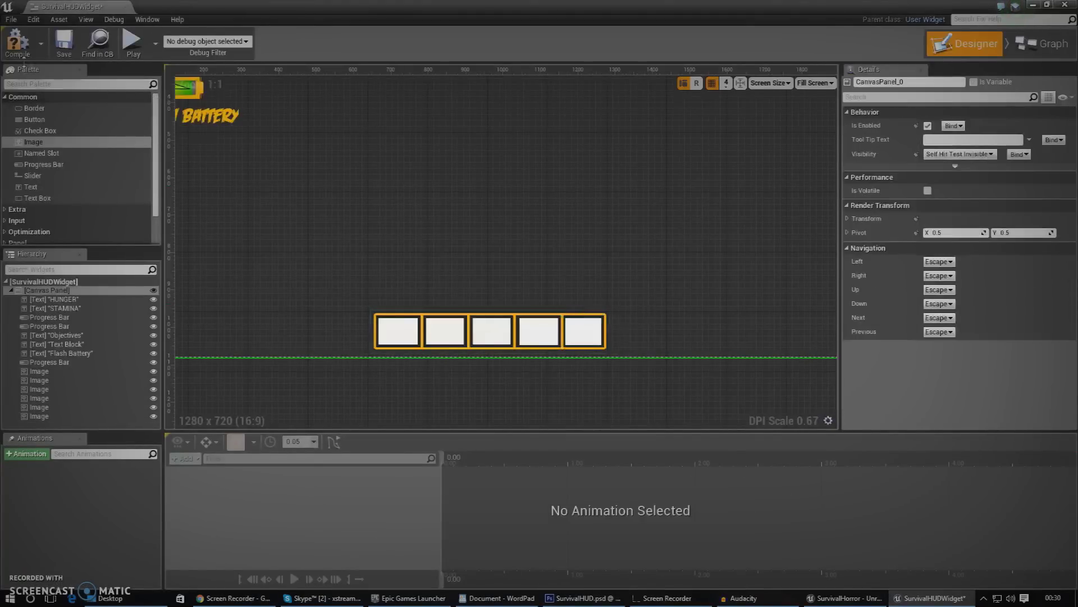
pyautogui.click(65, 42)
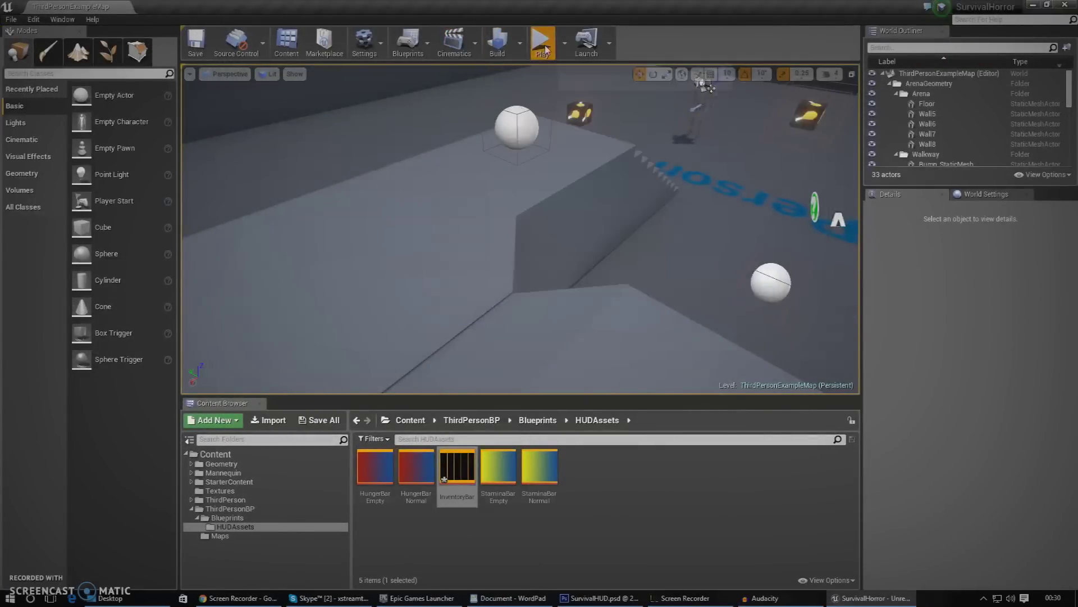
pyautogui.click(528, 47)
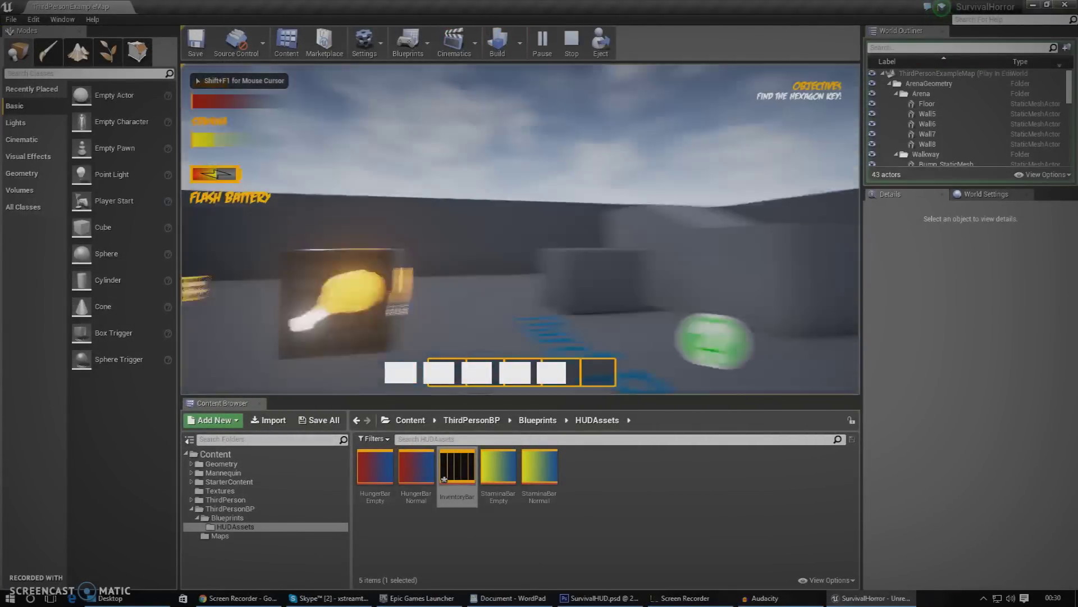
pyautogui.press('Escape')
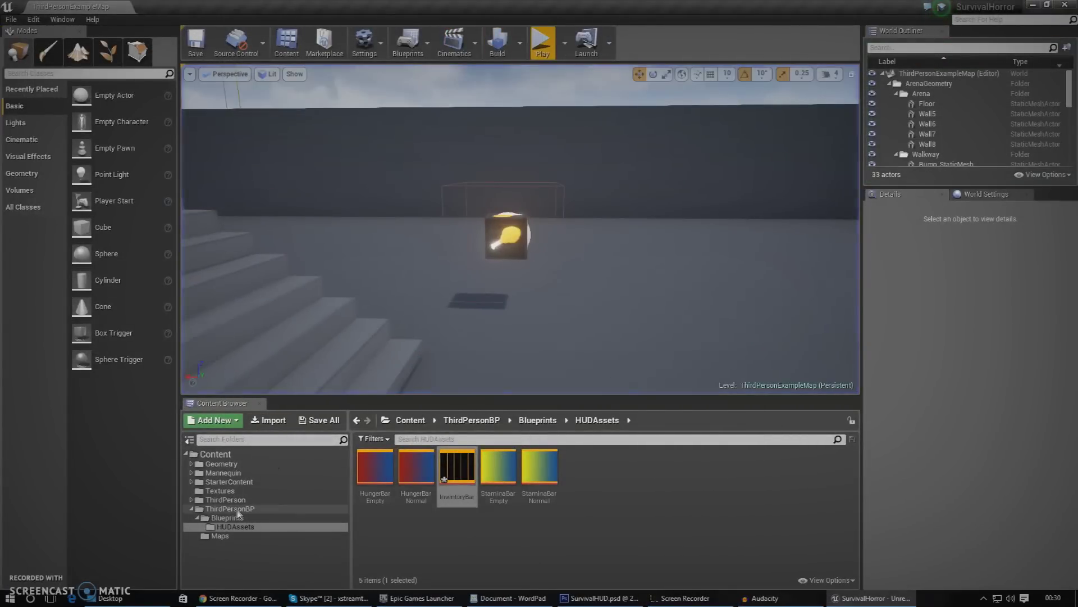
# Find SurvivalHUDWidget in the Blueprints folder and reopen it.
pyautogui.click(228, 517)
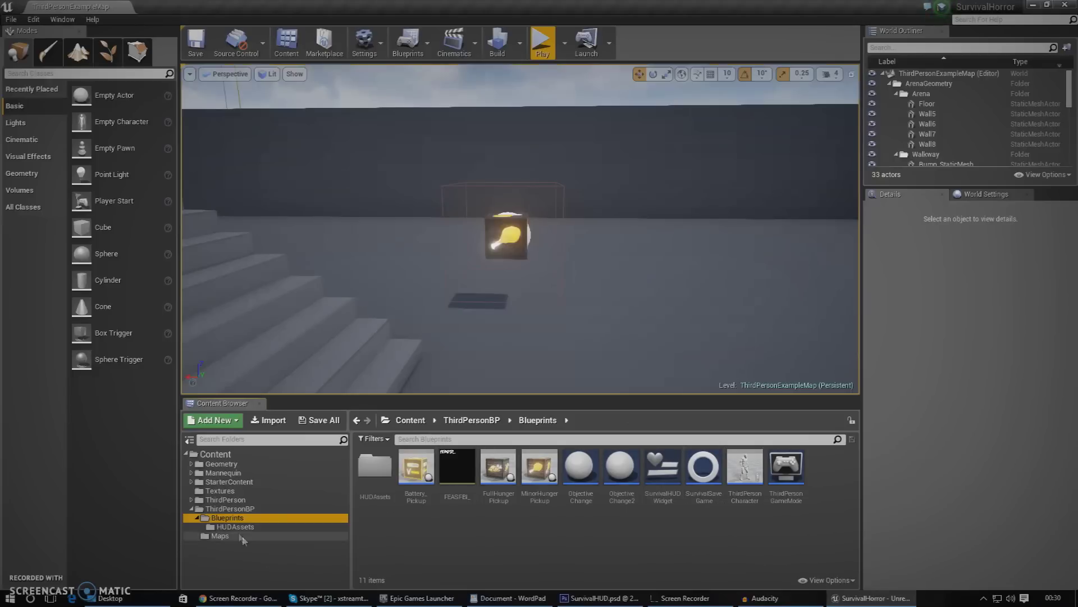
pyautogui.click(219, 536)
pyautogui.click(241, 517)
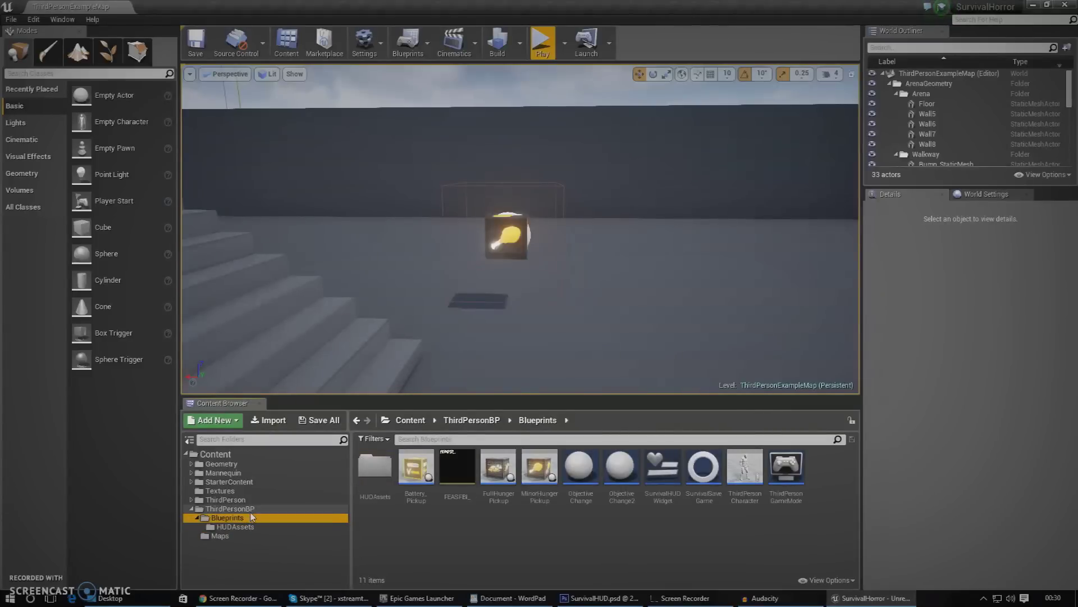
pyautogui.click(227, 517)
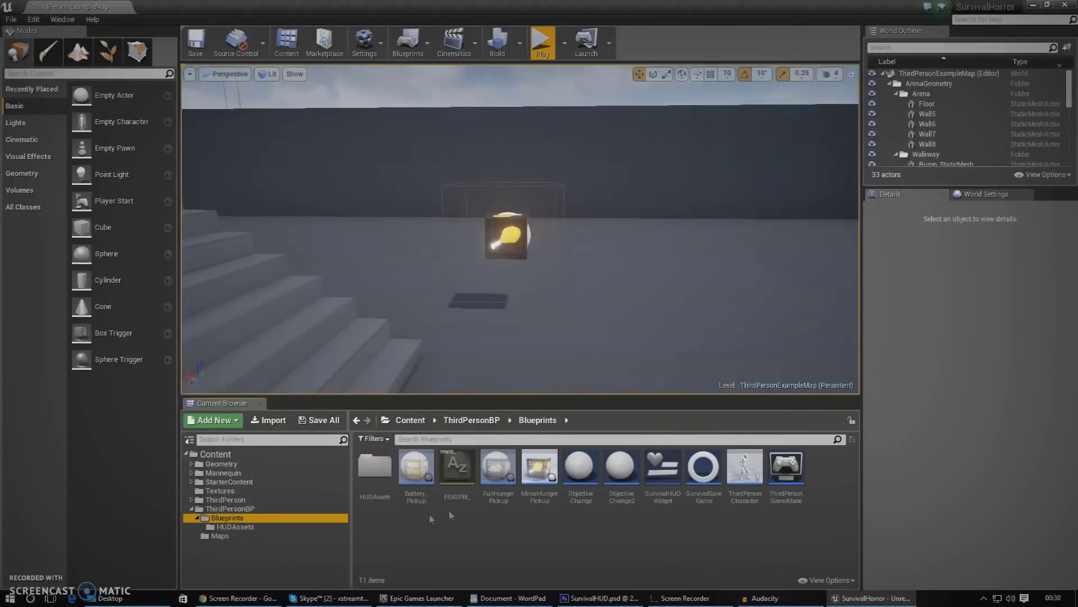
pyautogui.click(656, 472)
pyautogui.doubleClick(655, 472)
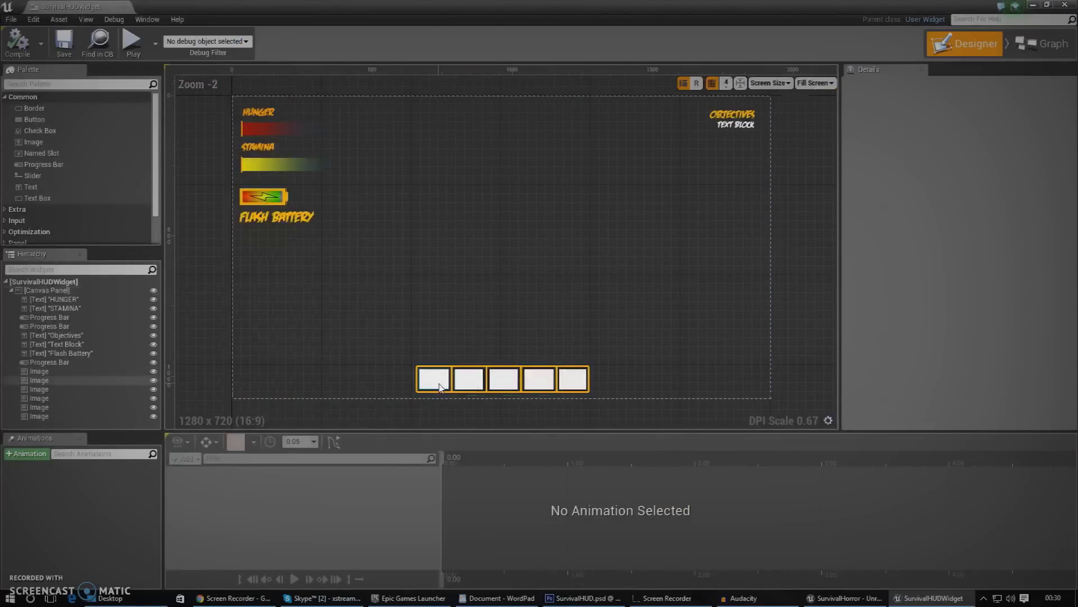
# Anchor the first three inventory slot images to bottom centre.
pyautogui.click(434, 379)
pyautogui.click(955, 128)
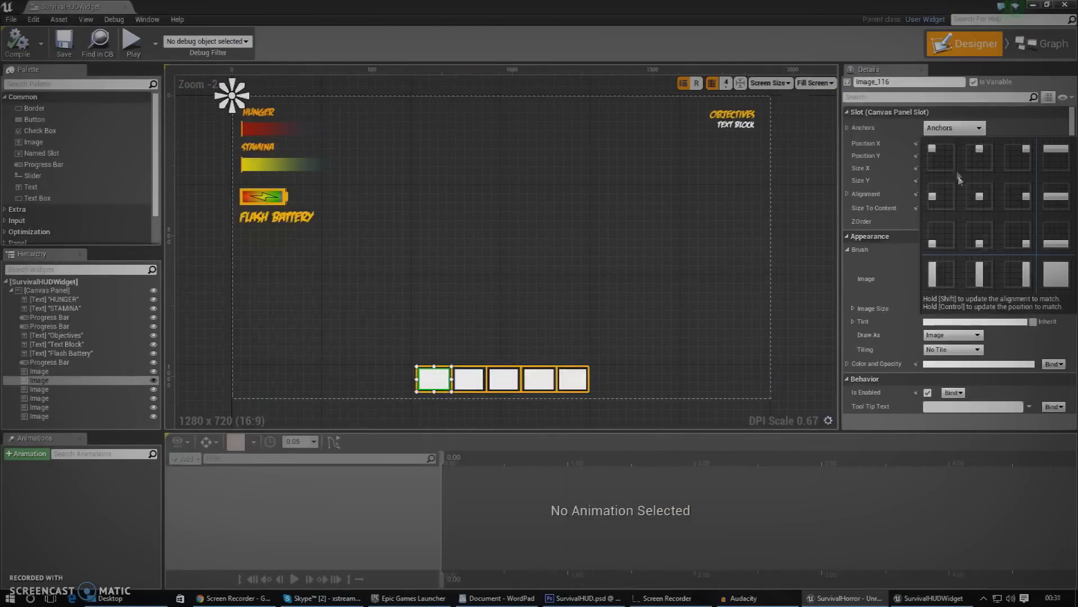
pyautogui.click(983, 245)
pyautogui.click(474, 386)
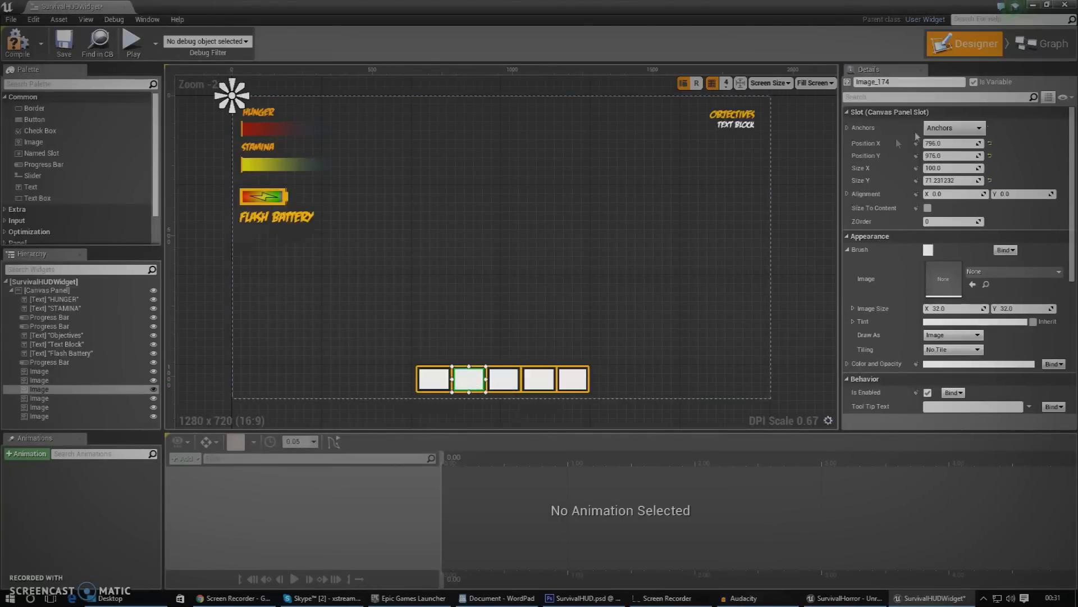
pyautogui.click(955, 127)
pyautogui.click(978, 242)
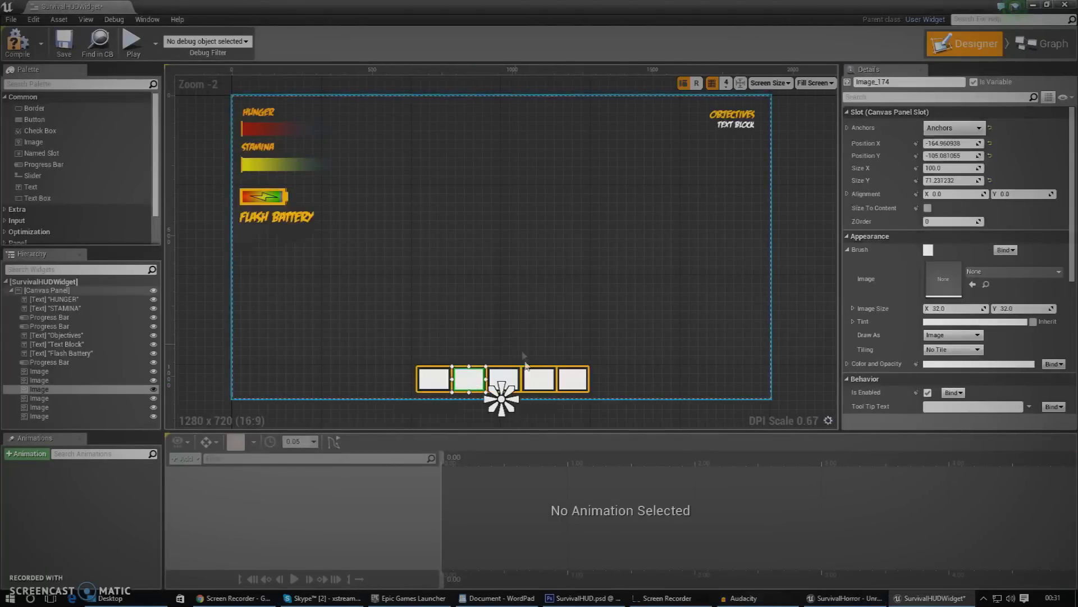
pyautogui.click(503, 380)
pyautogui.click(952, 129)
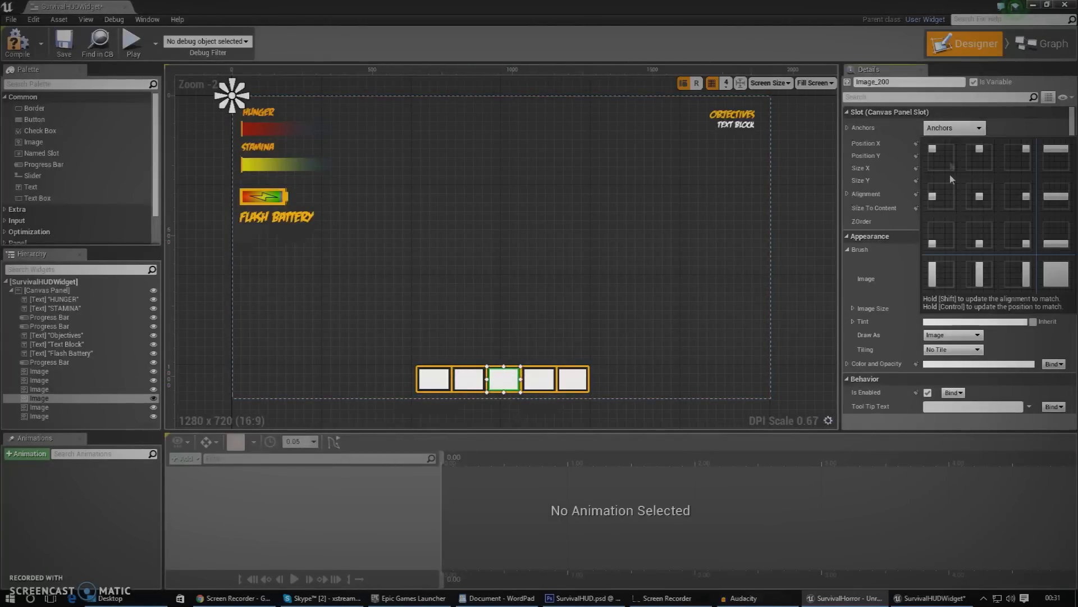
pyautogui.click(980, 243)
# Anchor the fourth and fifth slot images to bottom centre as well.
pyautogui.click(539, 379)
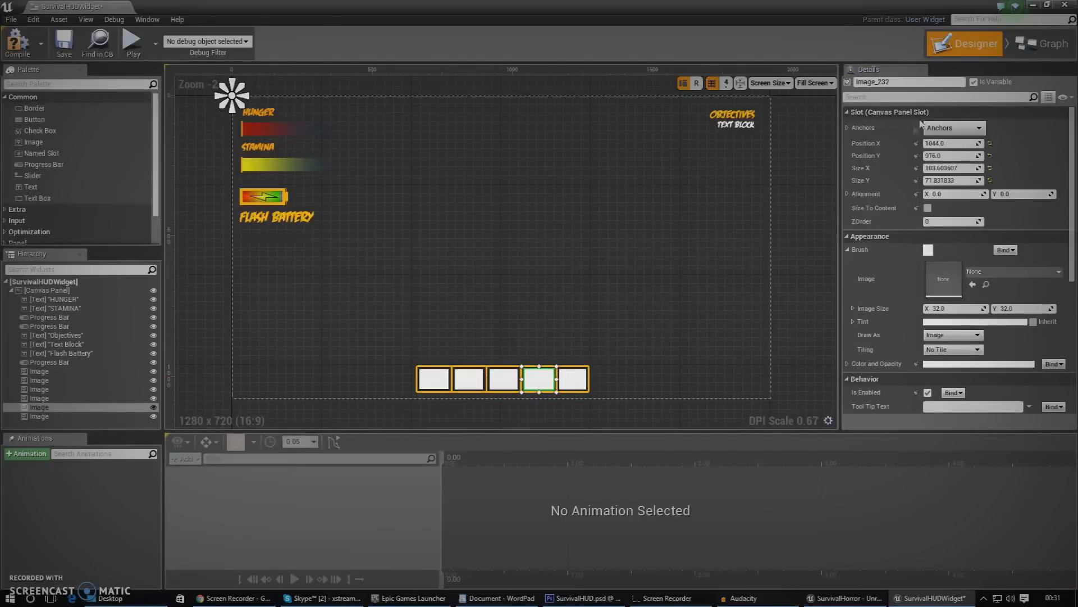
pyautogui.click(941, 130)
pyautogui.click(980, 243)
pyautogui.click(573, 379)
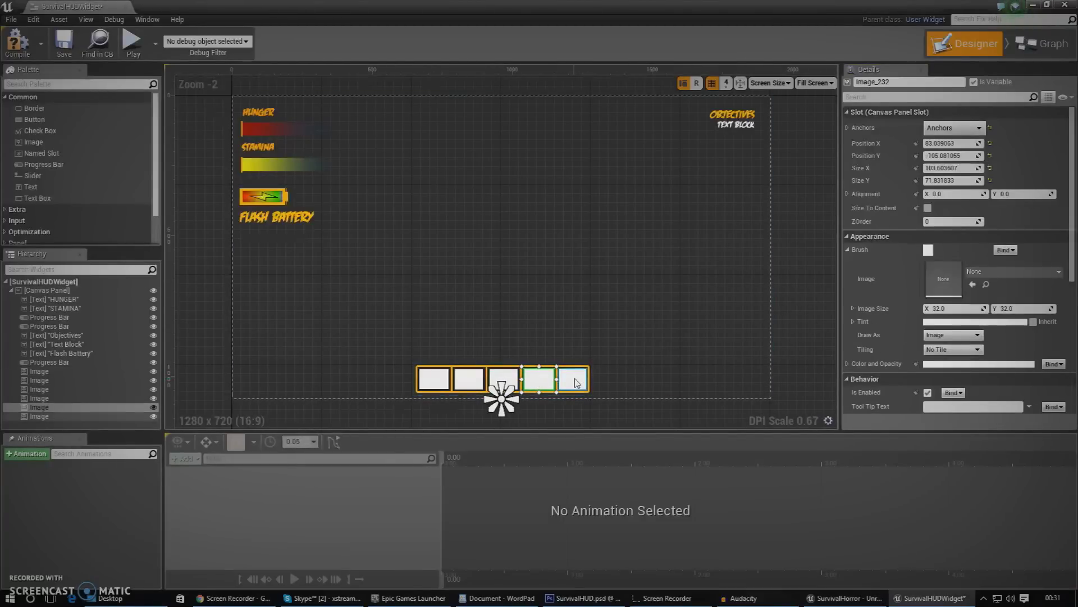
pyautogui.click(953, 130)
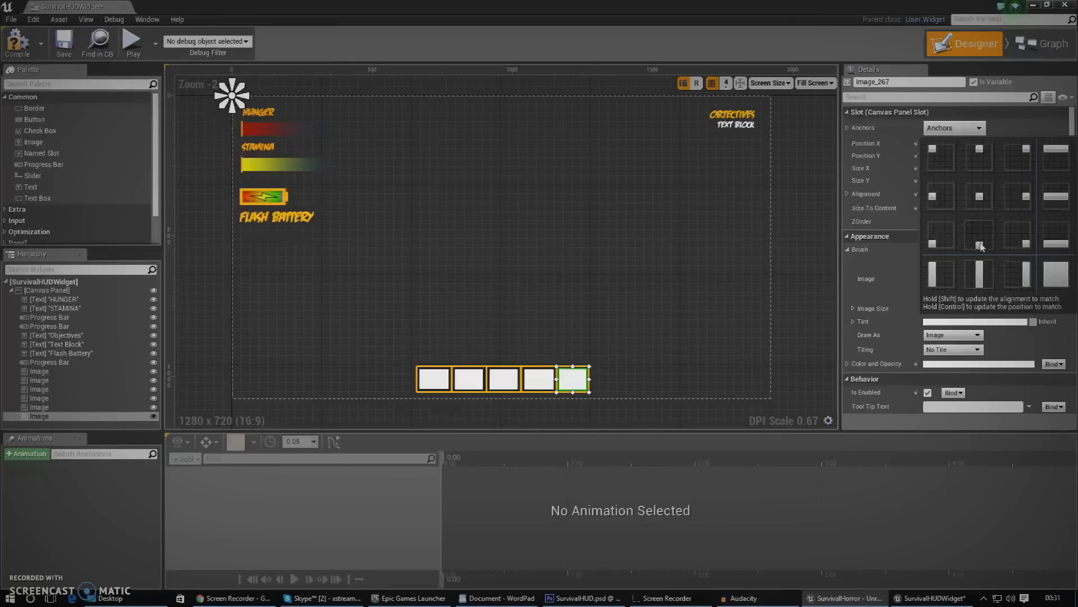
pyautogui.click(980, 243)
pyautogui.click(576, 306)
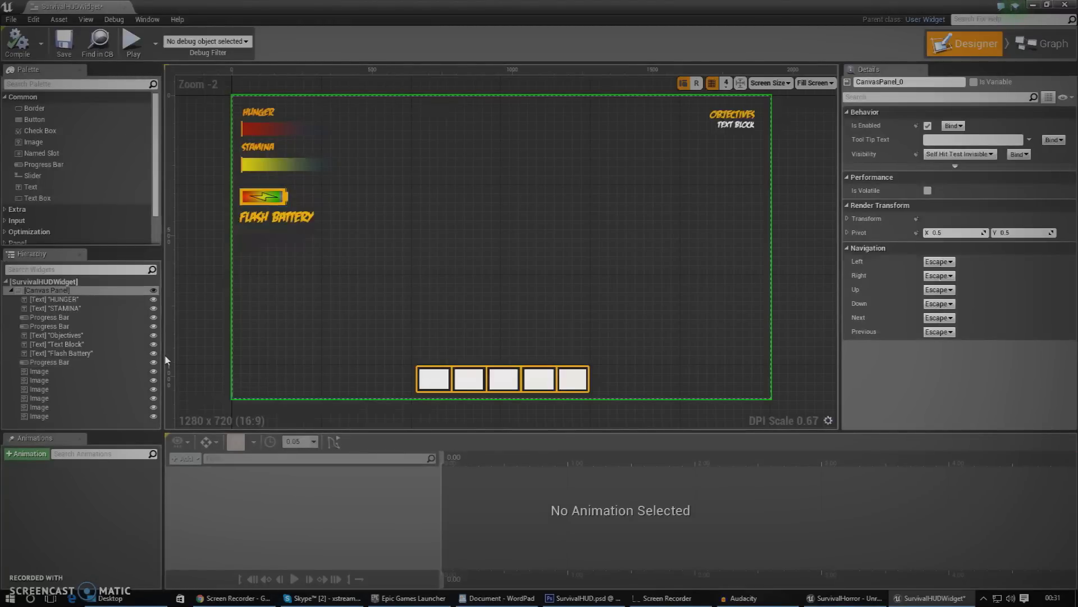
pyautogui.moveTo(165, 353); pyautogui.dragTo(157, 346)
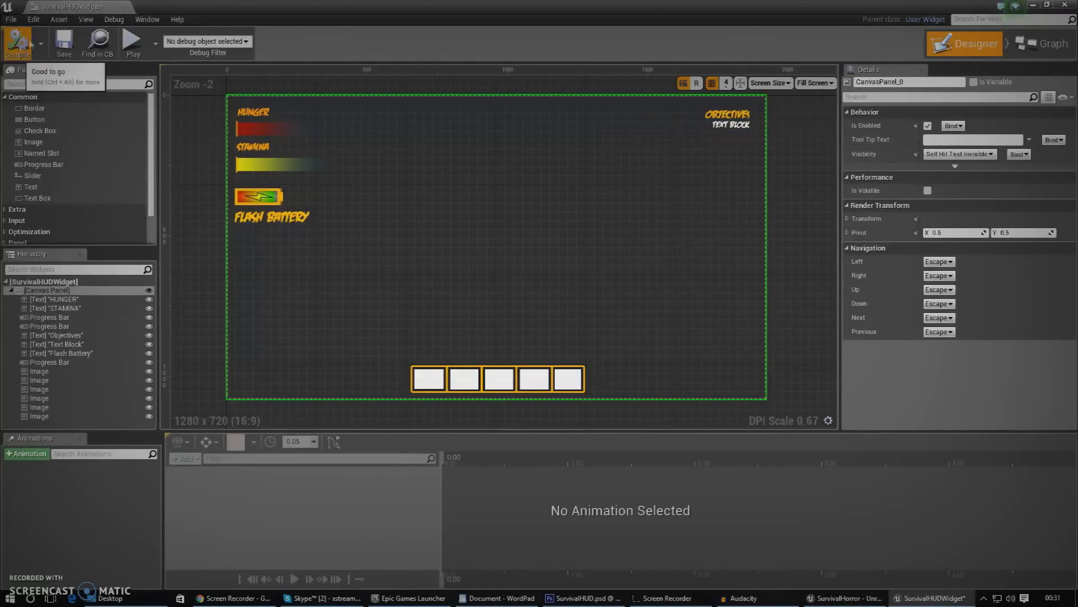
pyautogui.click(123, 8)
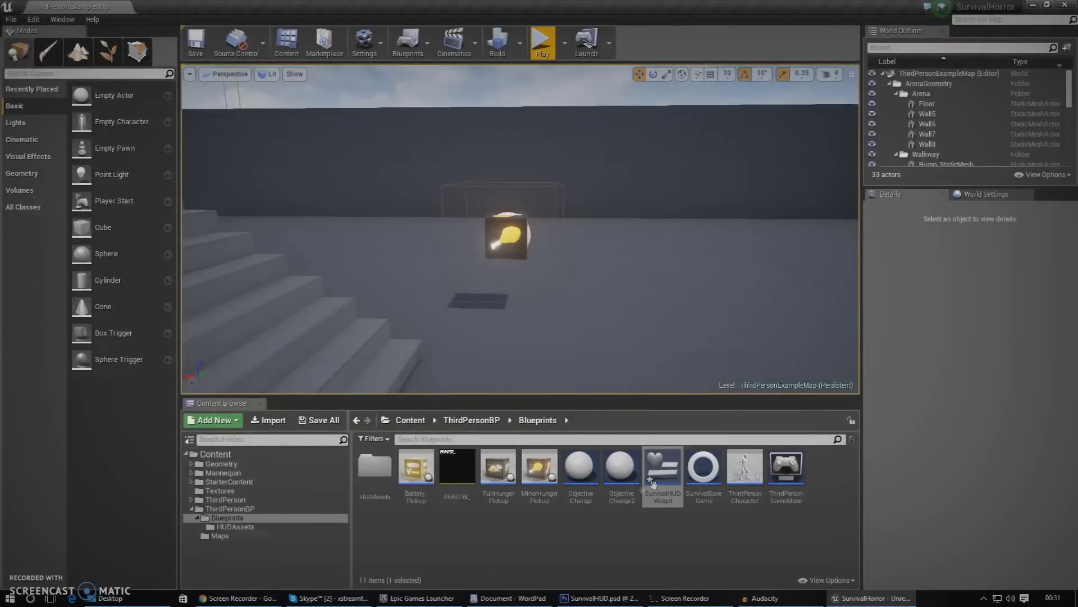
pyautogui.doubleClick(741, 483)
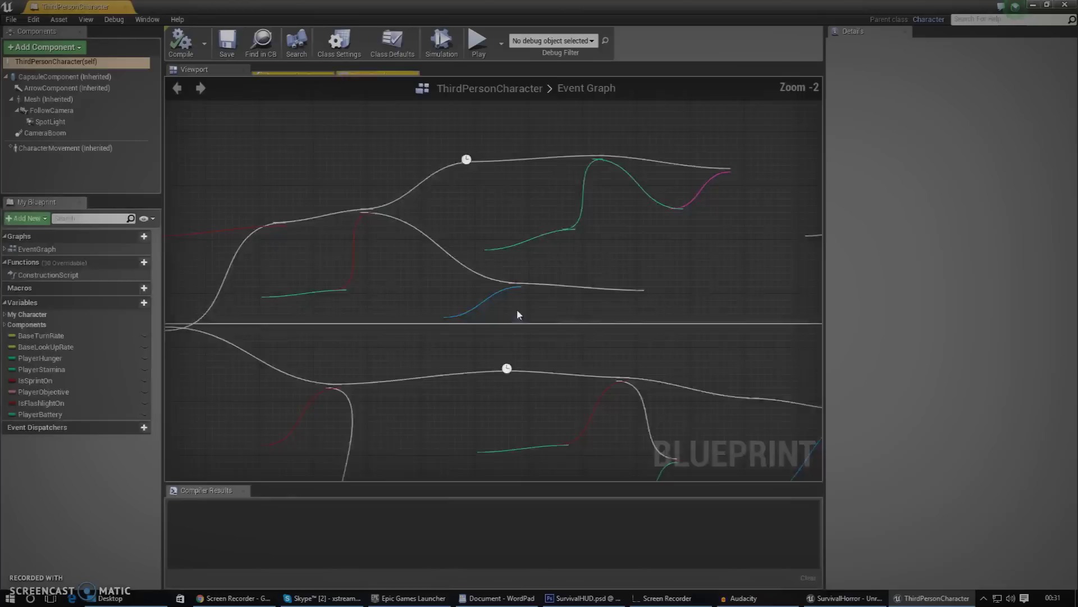
pyautogui.scroll(-5, 303, 385)
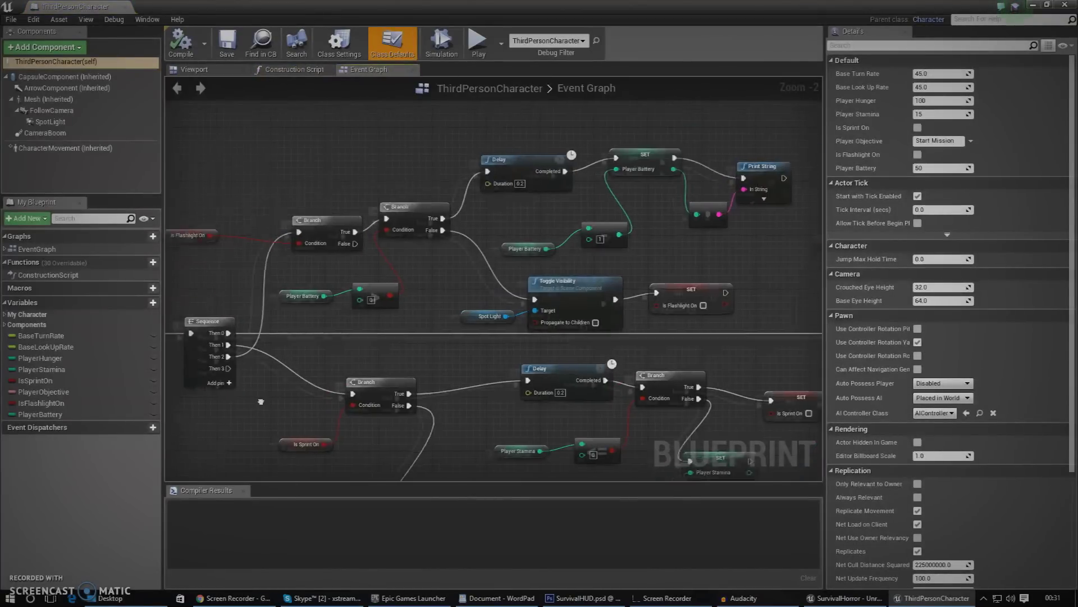
pyautogui.scroll(-4, 302, 384)
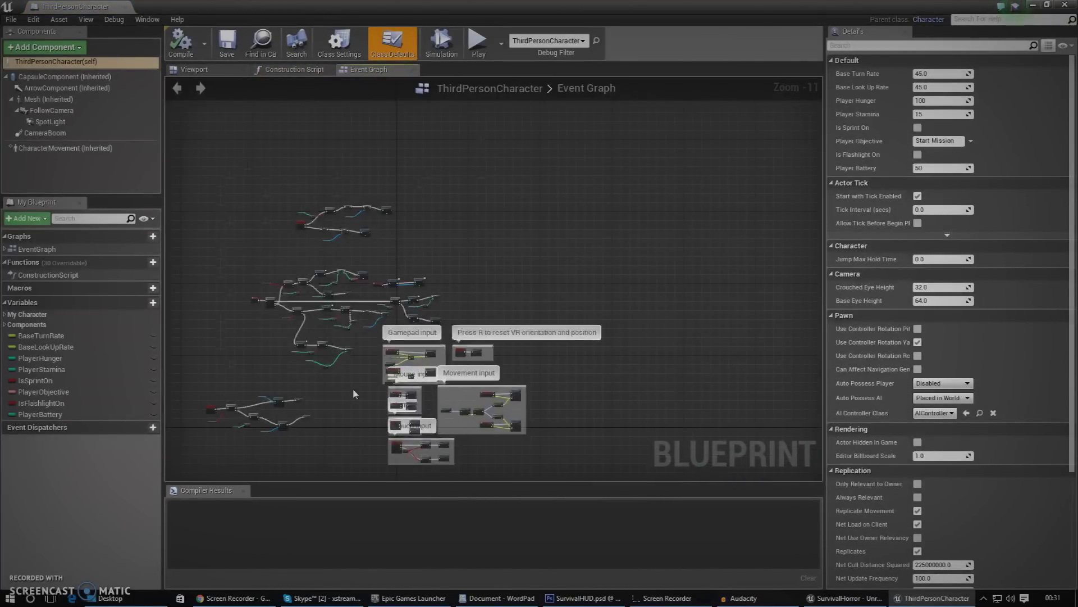
pyautogui.moveTo(195, 455); pyautogui.dragTo(227, 481, button='right')
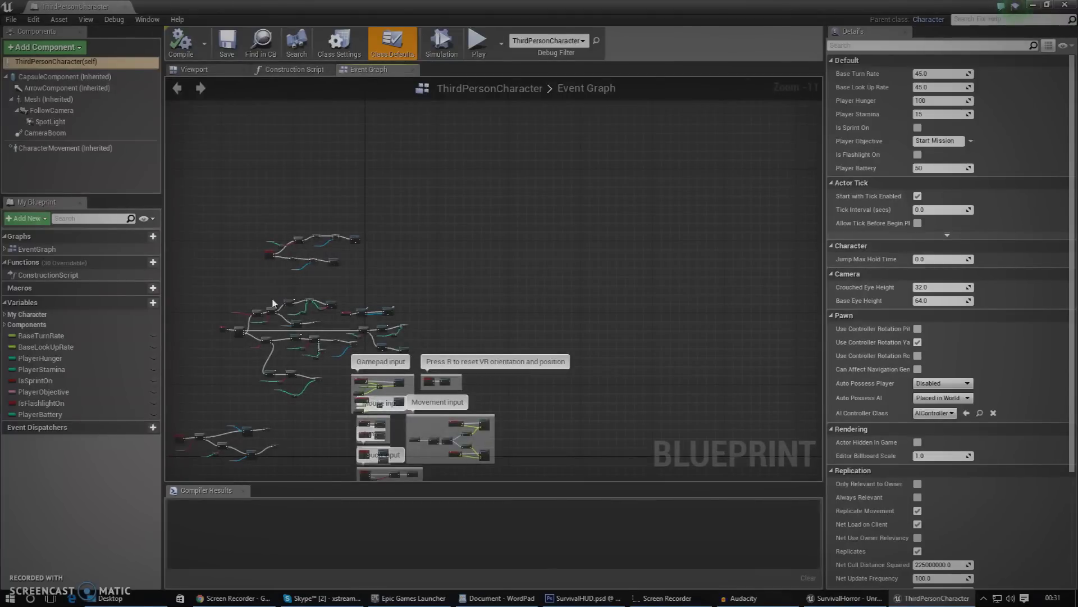
pyautogui.moveTo(273, 304); pyautogui.dragTo(314, 364, button='right')
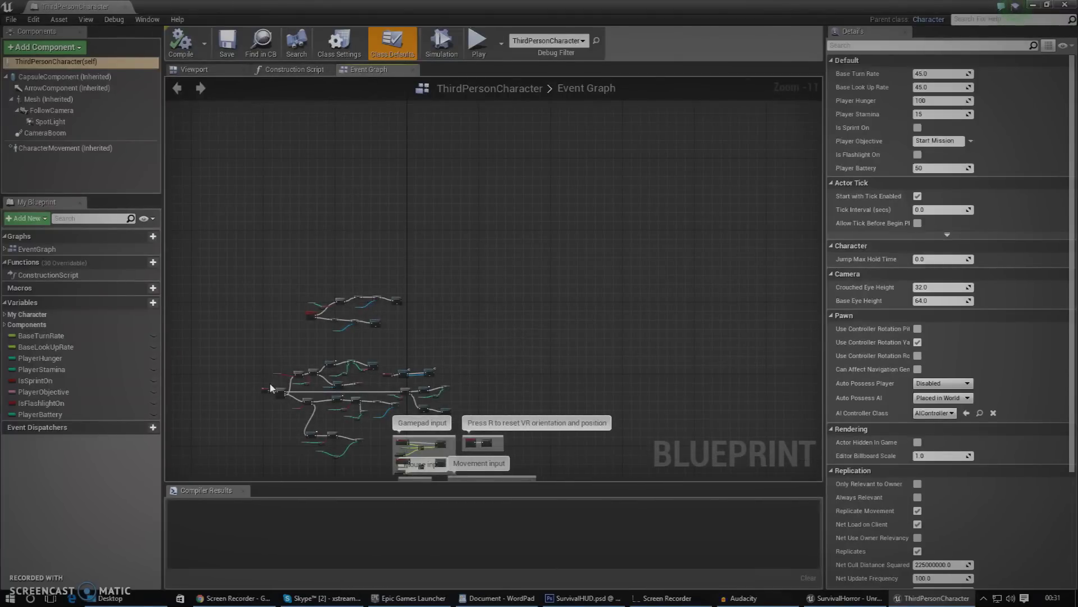
pyautogui.click(142, 303)
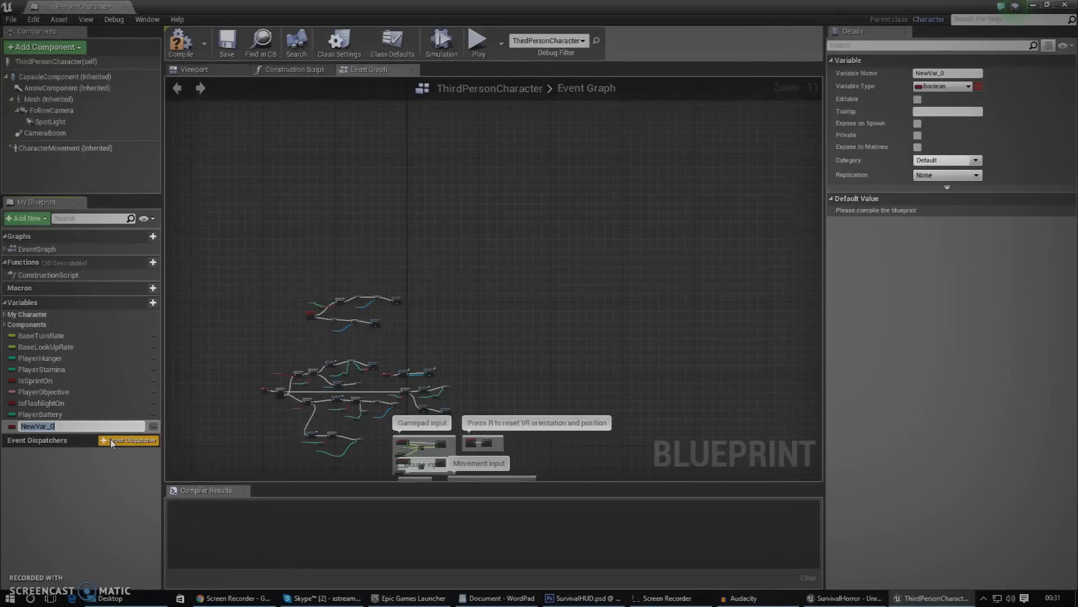
pyautogui.write('Slot1Item')
# Create the Slot1Item and Slot2Item variables, correcting the second name.
pyautogui.press('Return')
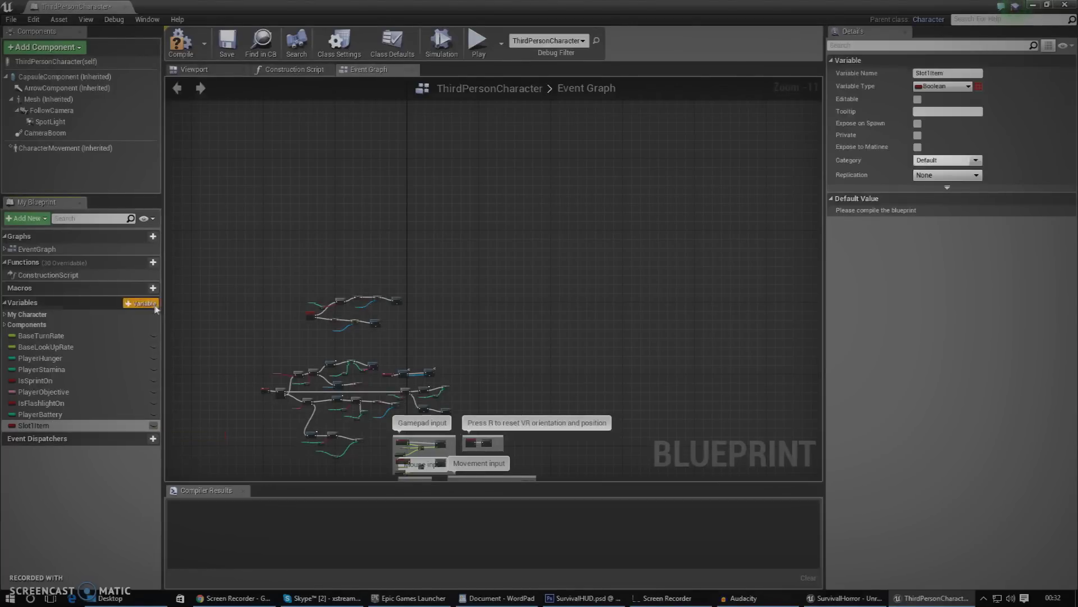
pyautogui.click(152, 302)
pyautogui.write('Slot2')
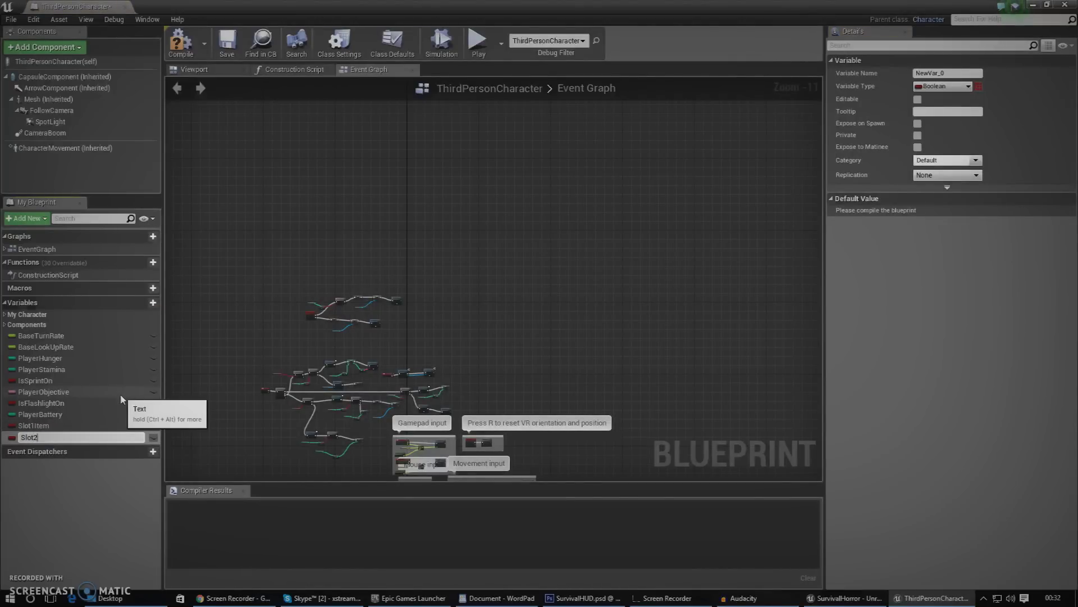
pyautogui.press('Return')
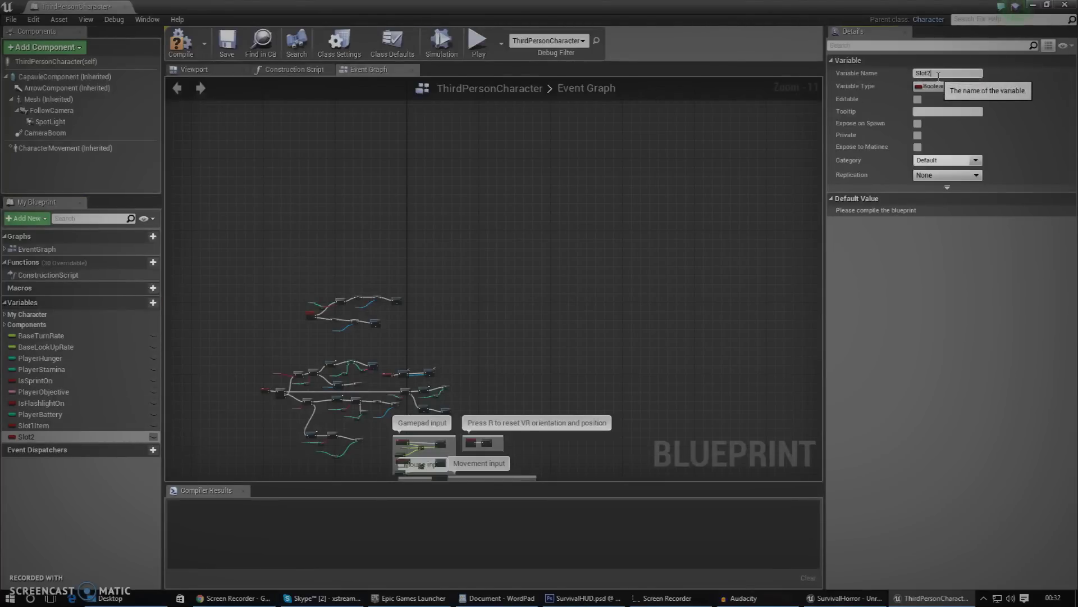
pyautogui.write('Item')
pyautogui.press('Return')
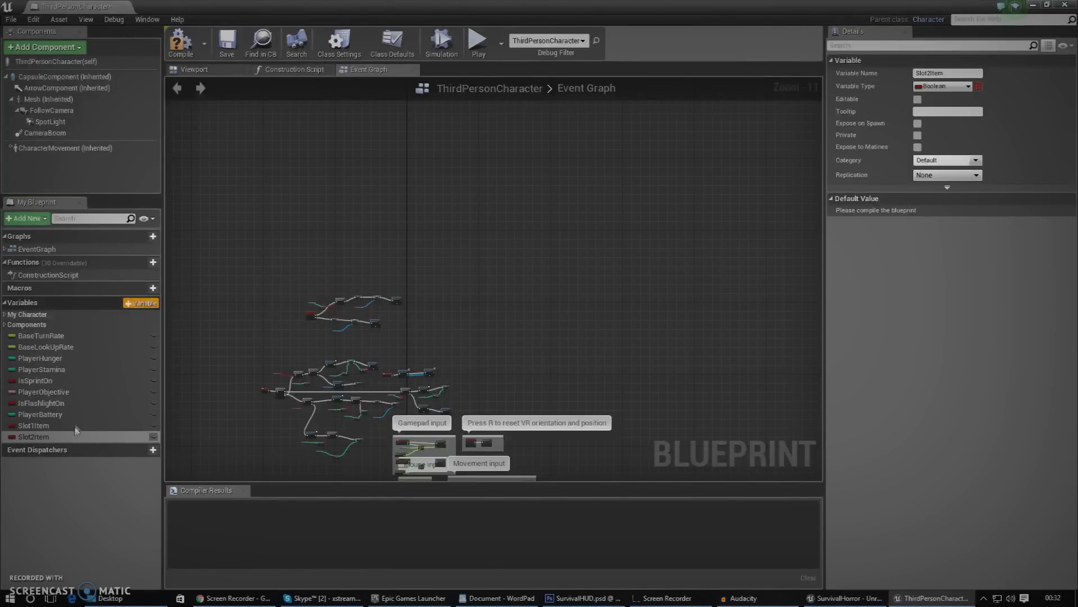
# Create the Slot3Item, Slot4Item and Slot5Item variables.
pyautogui.click(153, 302)
pyautogui.write('Slot3Item')
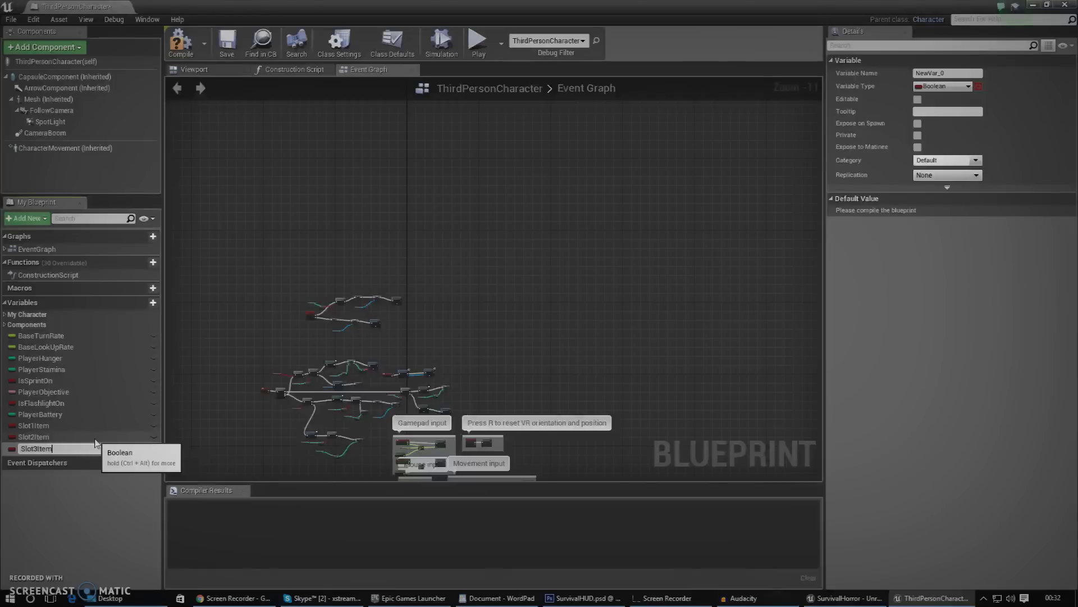
pyautogui.press('Return')
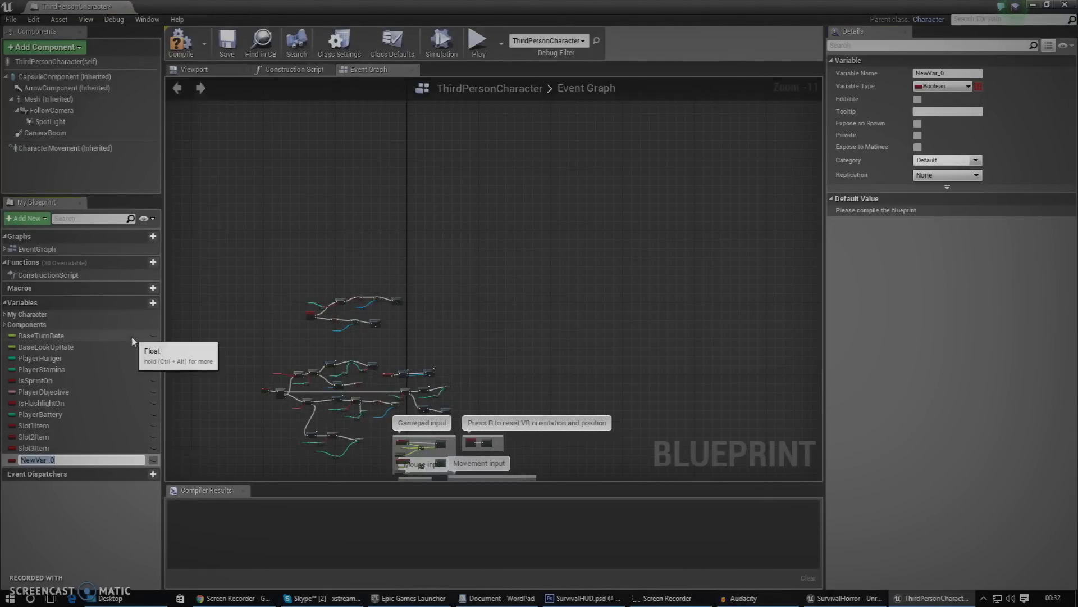
pyautogui.write('Slot3')
pyautogui.write('Item')
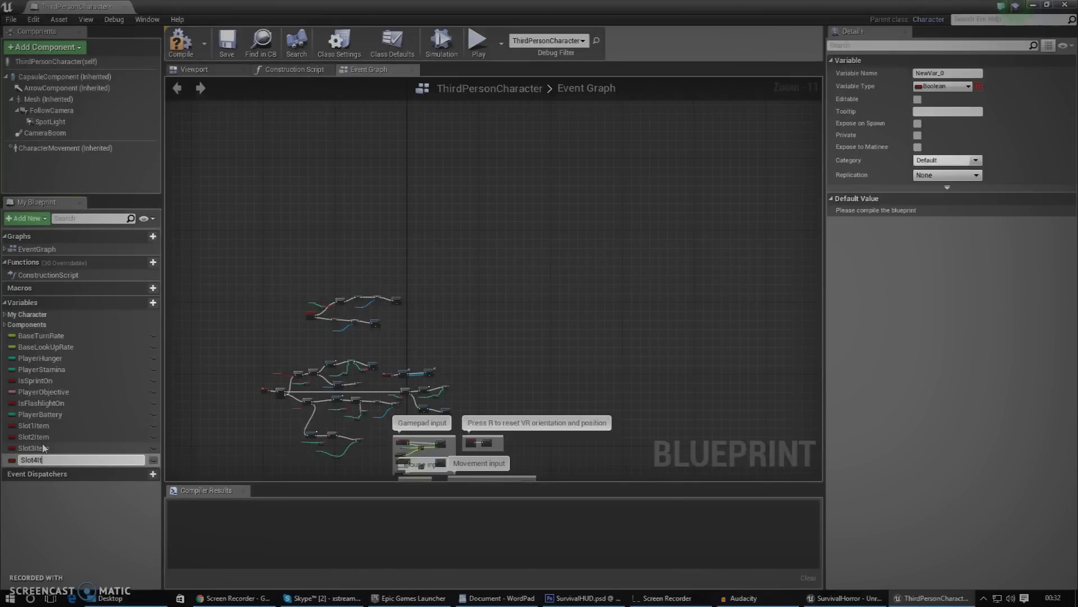
pyautogui.write('em')
pyautogui.press('Return')
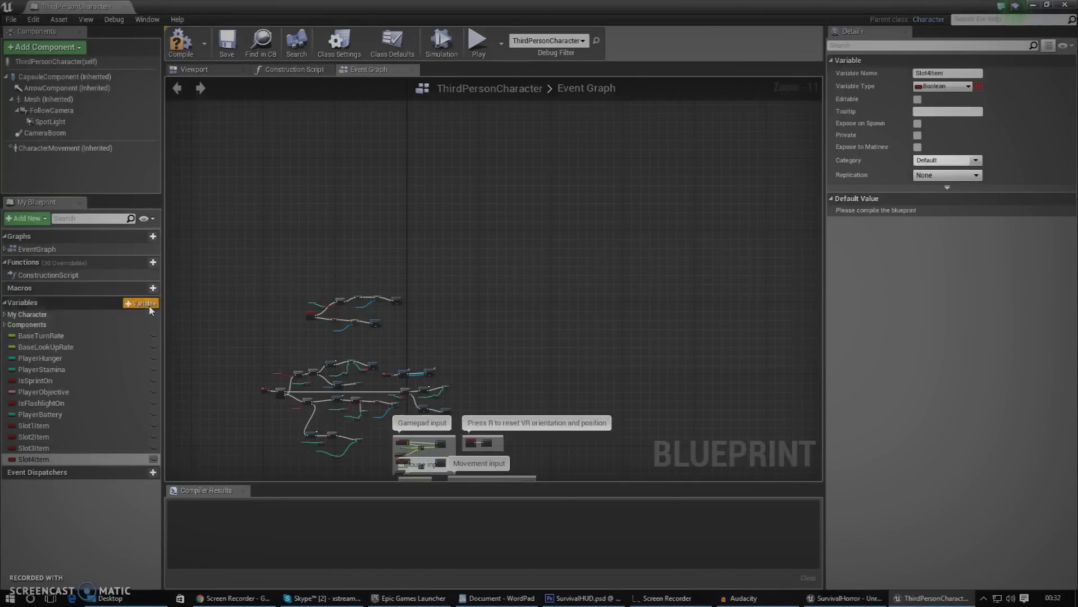
pyautogui.click(143, 302)
pyautogui.write('Slot5')
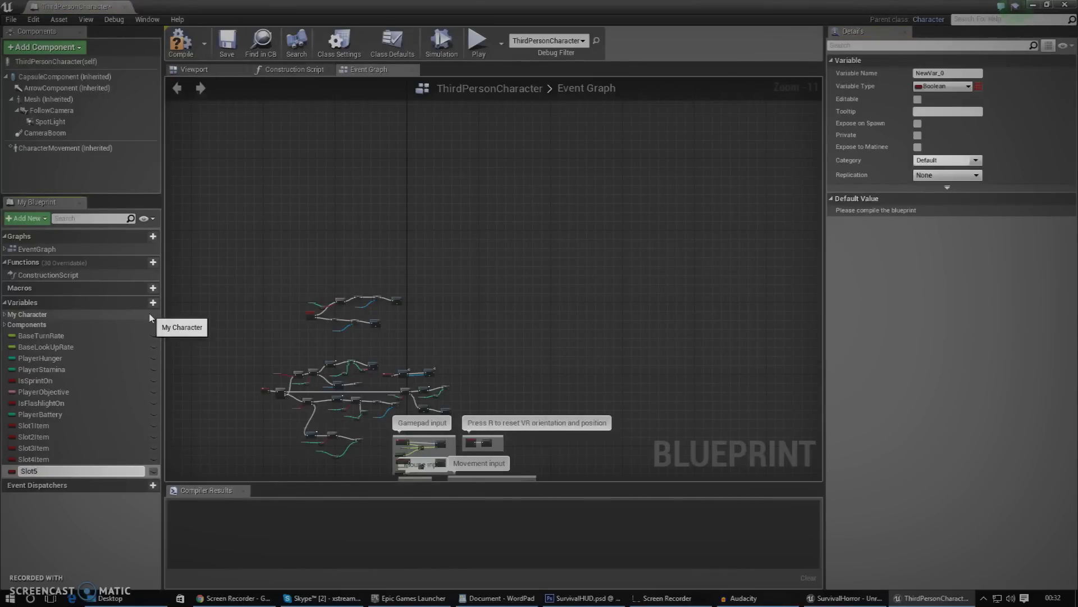
pyautogui.write('Item')
pyautogui.press('Return')
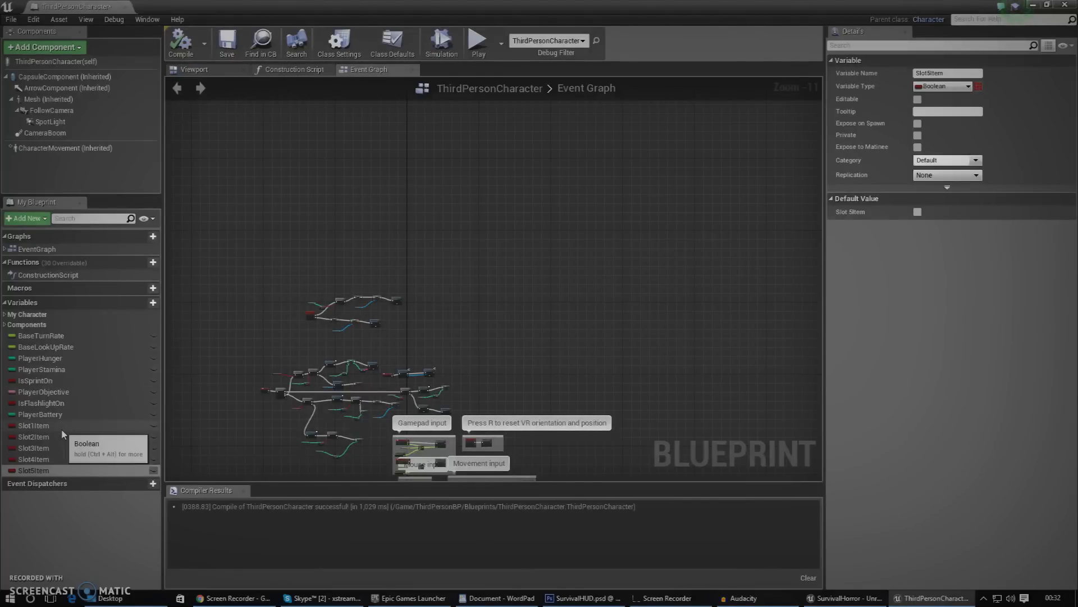
# Change Slot1Item, Slot2Item and Slot3Item to Integer variables.
pyautogui.click(110, 425)
pyautogui.click(942, 86)
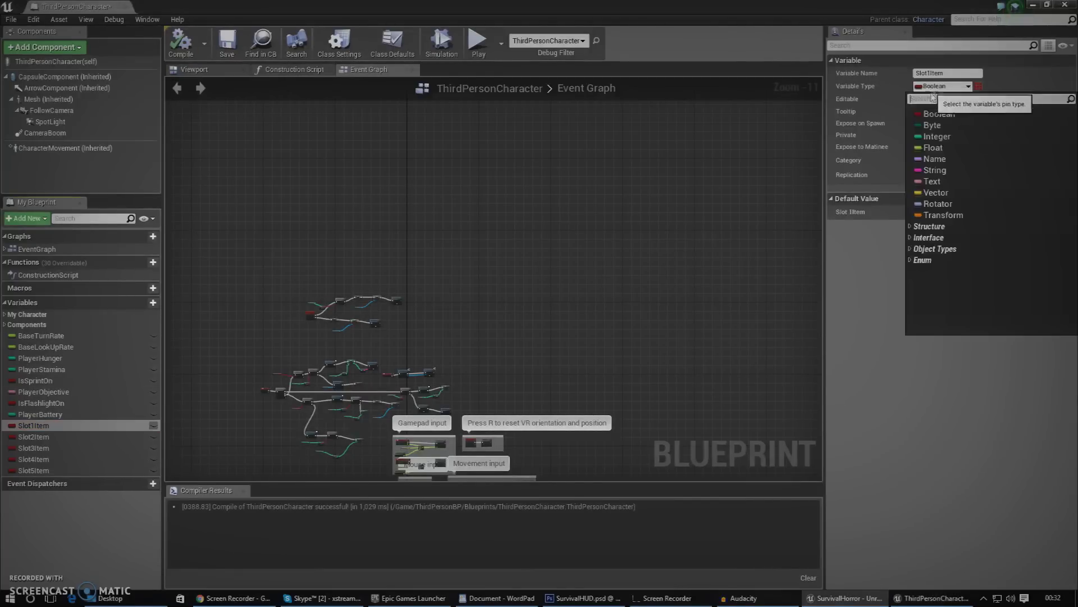
pyautogui.click(948, 137)
pyautogui.click(47, 438)
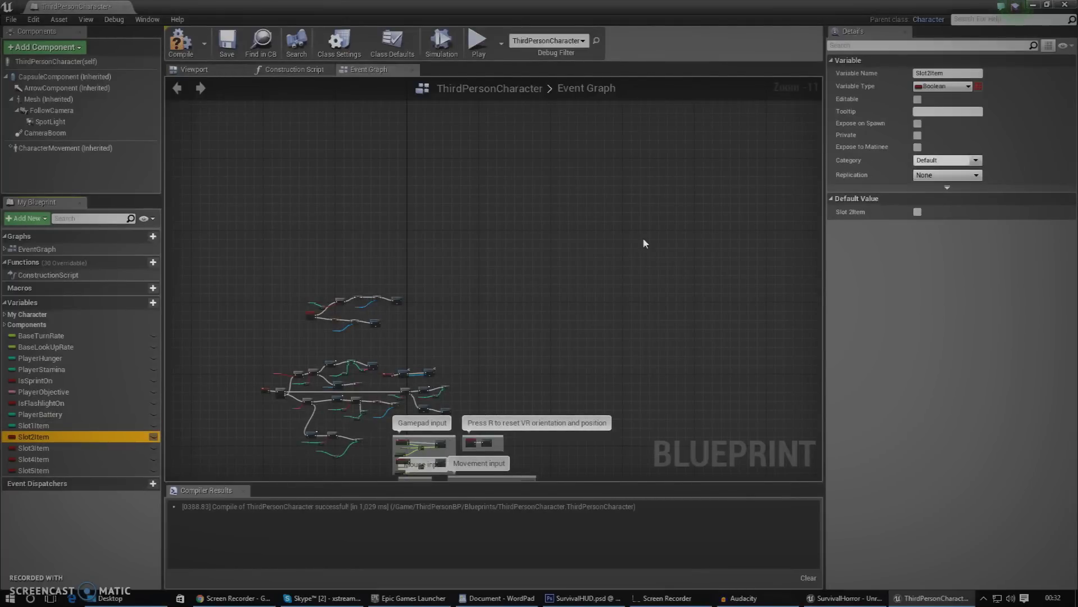
pyautogui.click(942, 87)
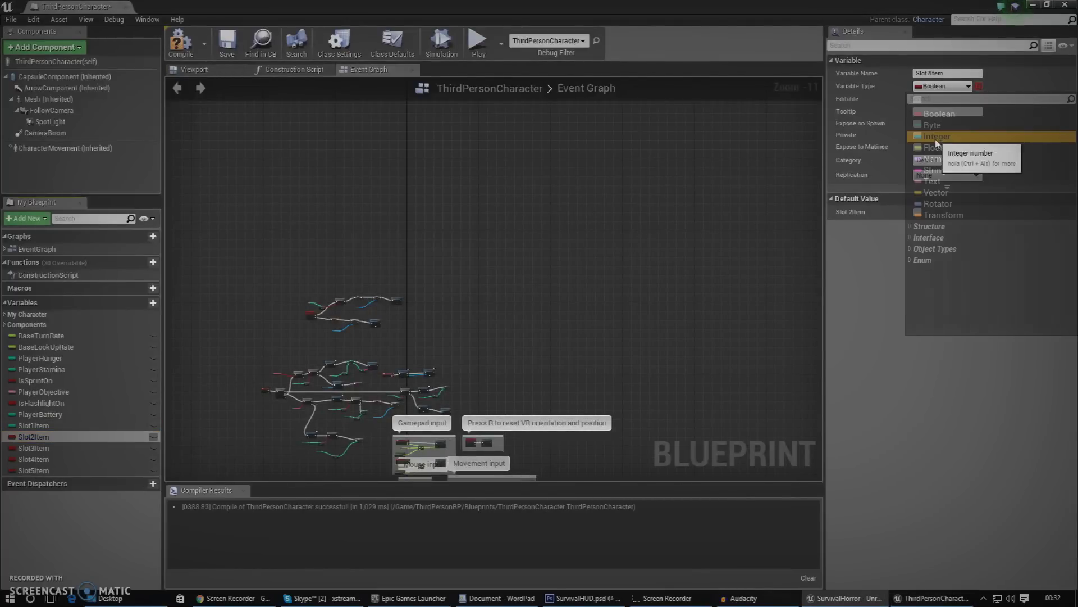
pyautogui.click(947, 138)
pyautogui.click(34, 447)
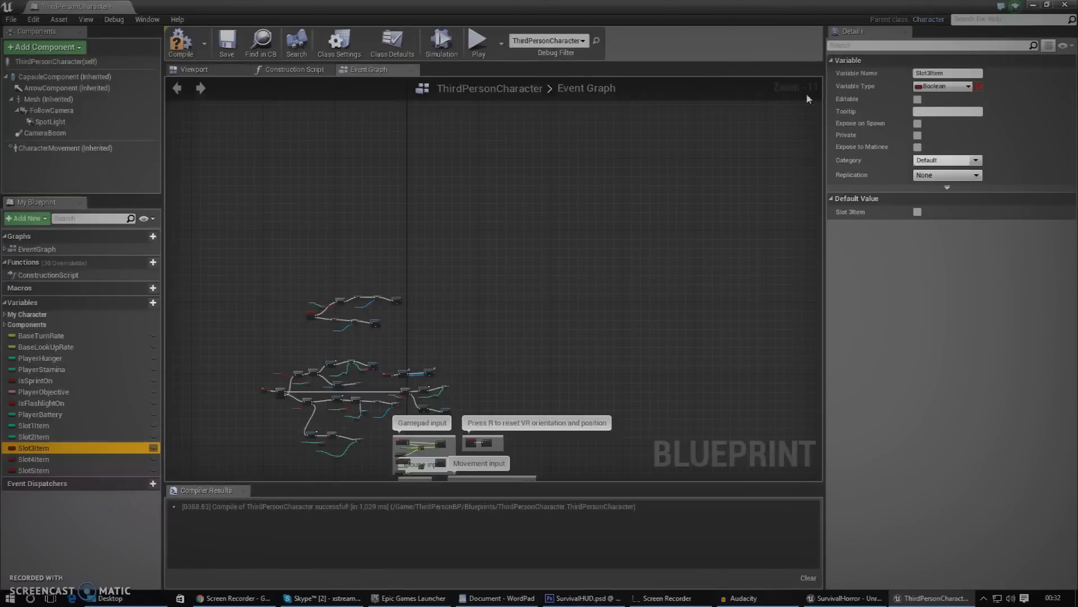
pyautogui.click(954, 88)
pyautogui.click(469, 333)
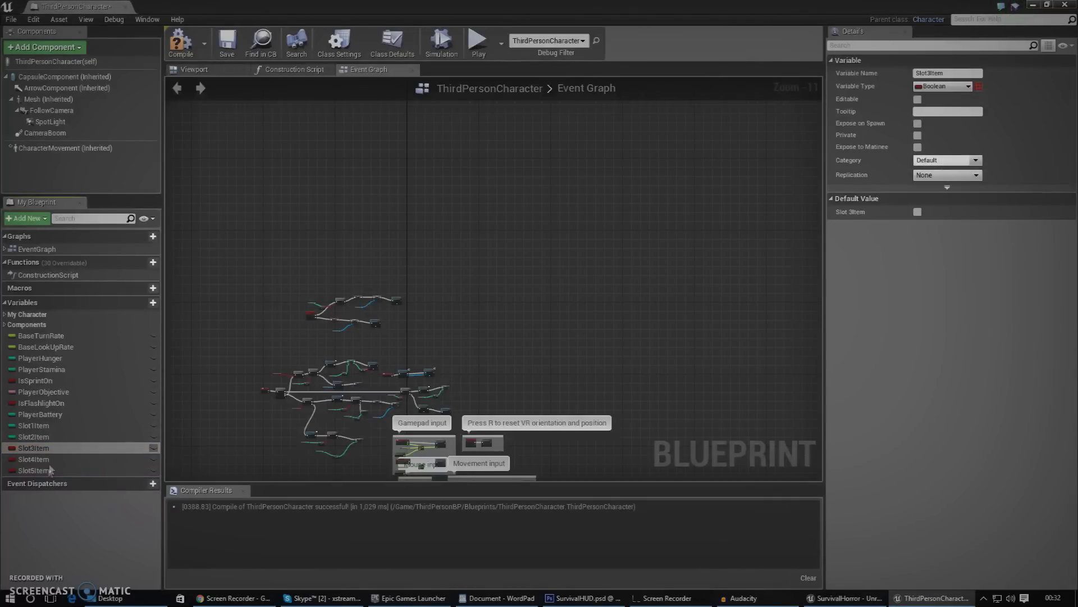
# Make Slot4Item and Slot5Item Integers and show the character Viewport preview.
pyautogui.click(49, 460)
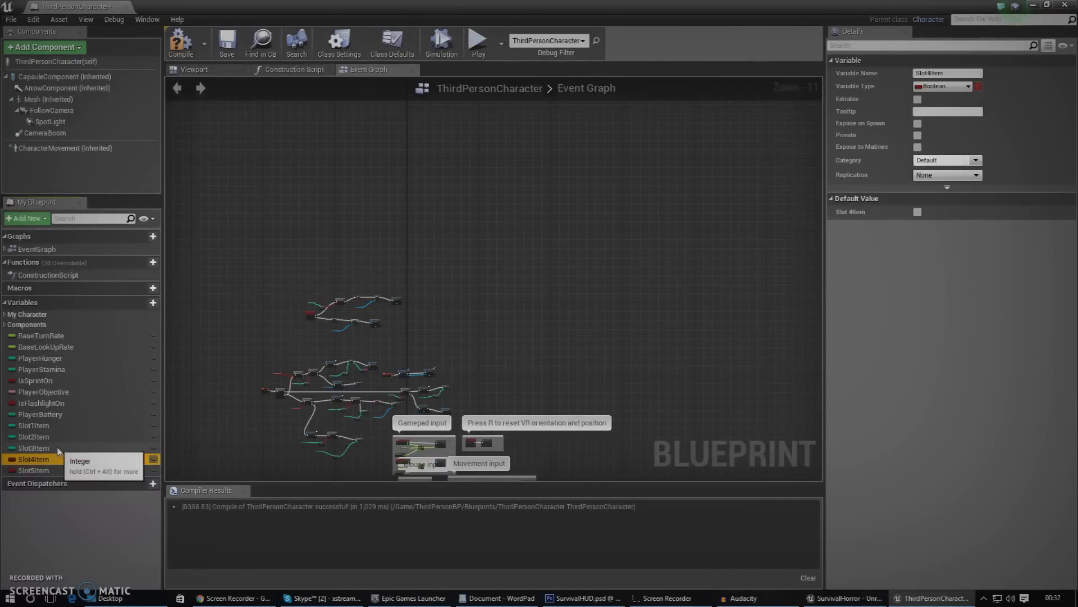
pyautogui.click(940, 88)
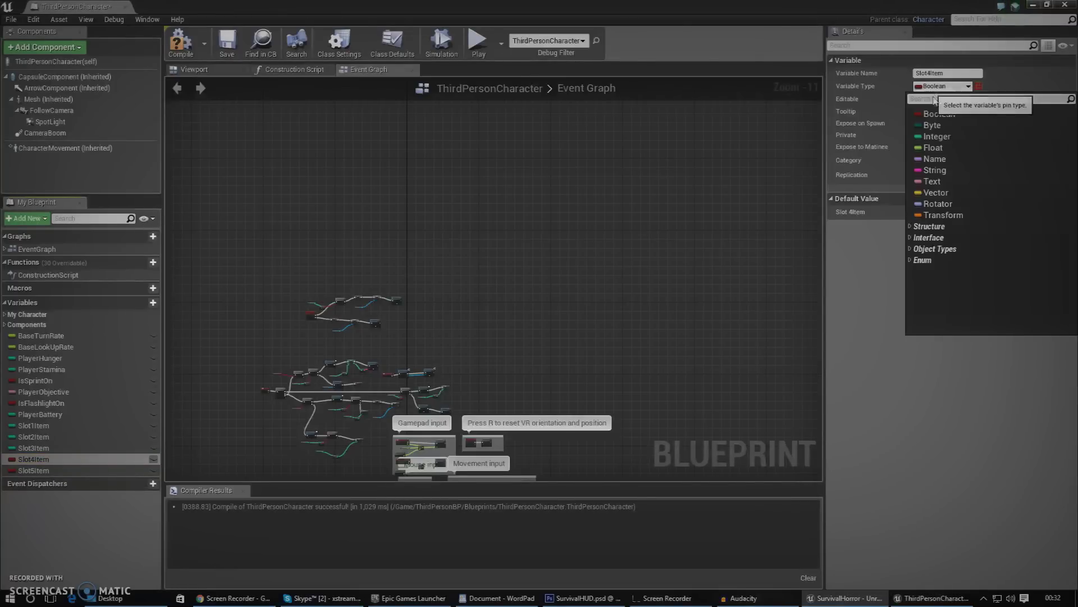
pyautogui.click(940, 137)
pyautogui.click(49, 471)
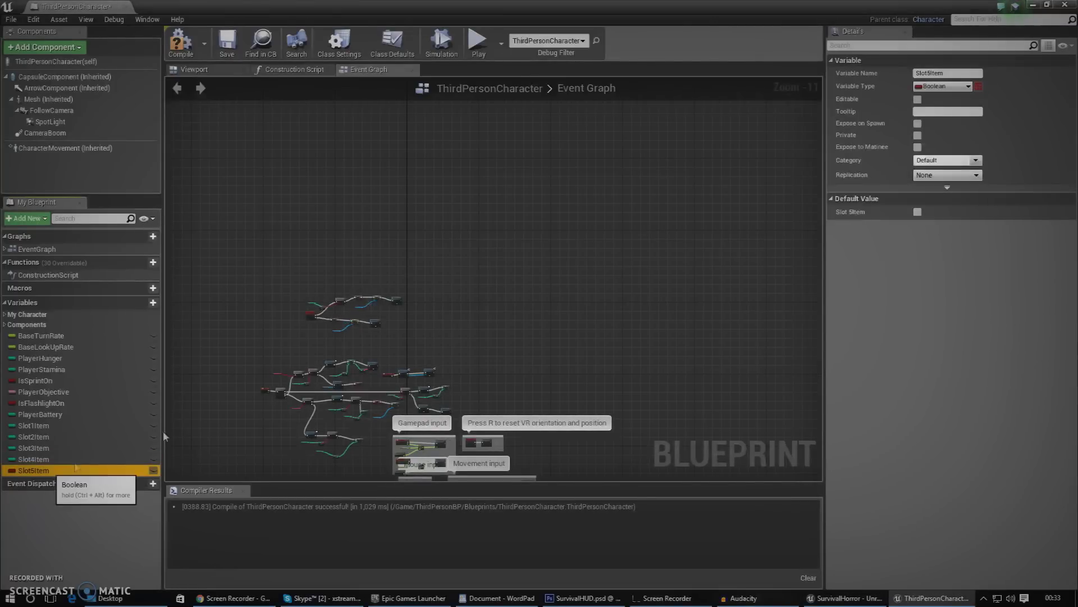
pyautogui.click(943, 87)
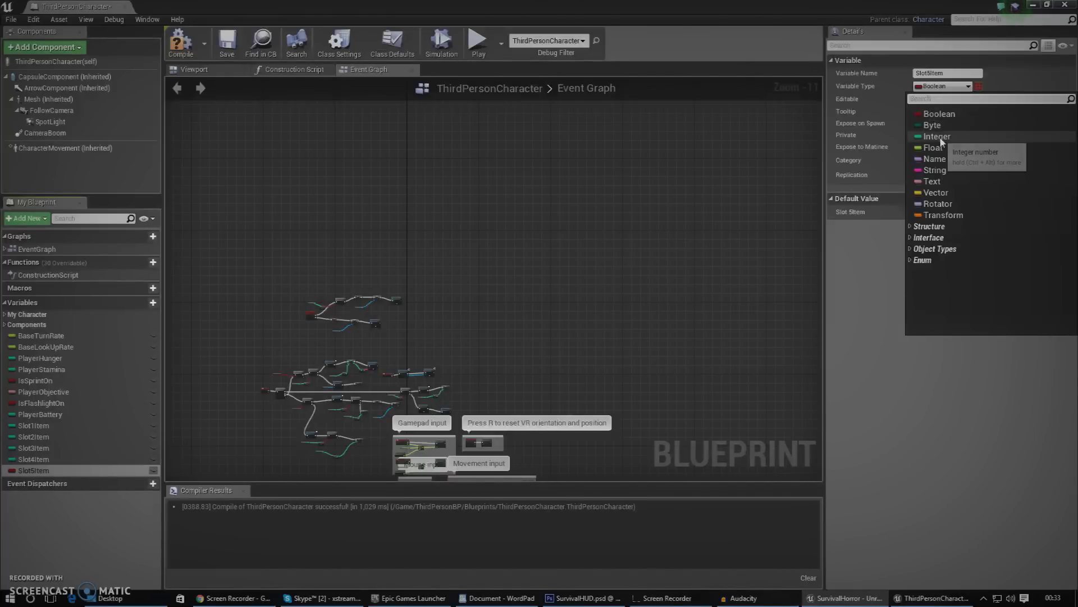
pyautogui.click(937, 136)
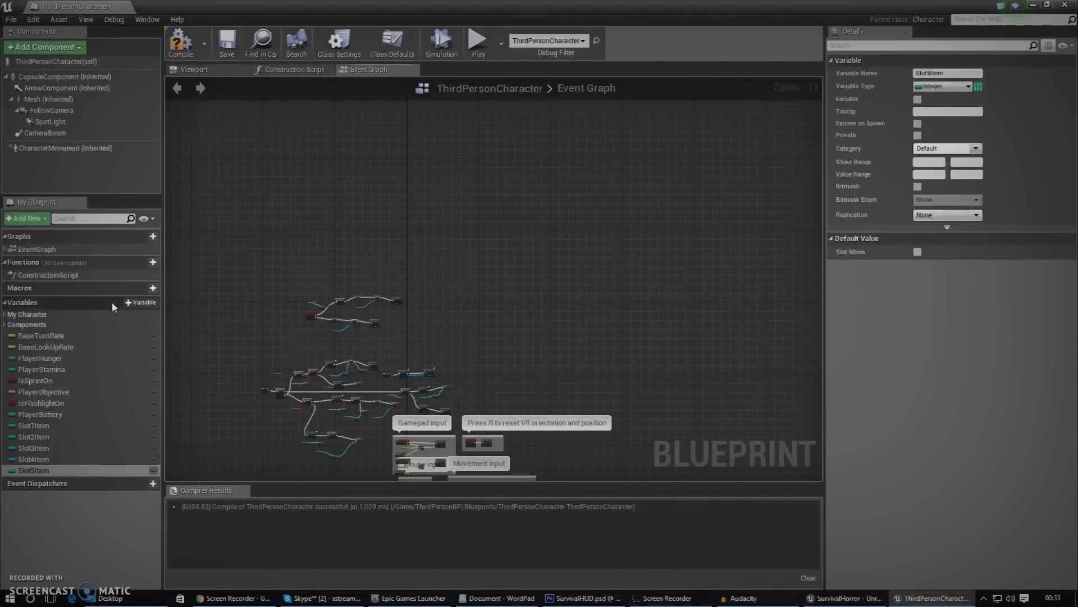
pyautogui.click(208, 71)
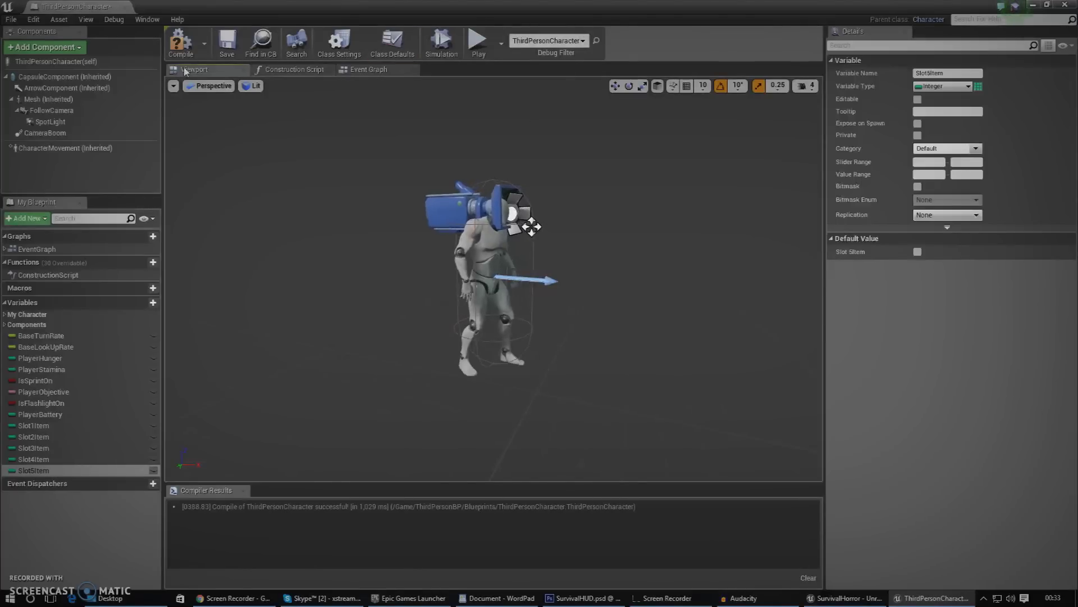
# Close ThirdPersonCharacter, play-test the five empty HUD slots, stop, and orbit the viewport.
pyautogui.click(126, 7)
pyautogui.click(544, 41)
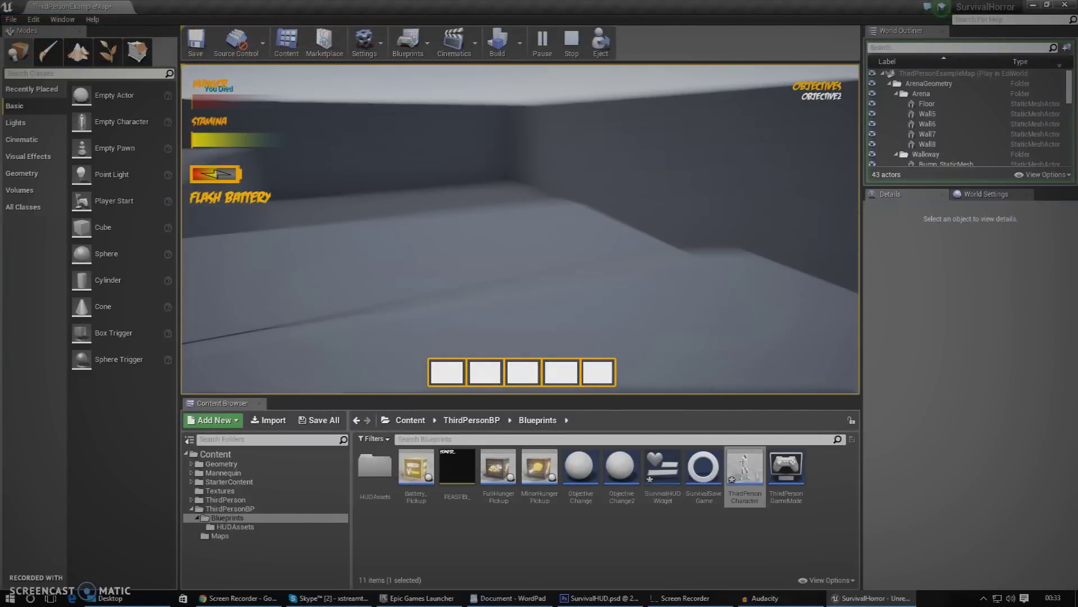
pyautogui.press('Escape')
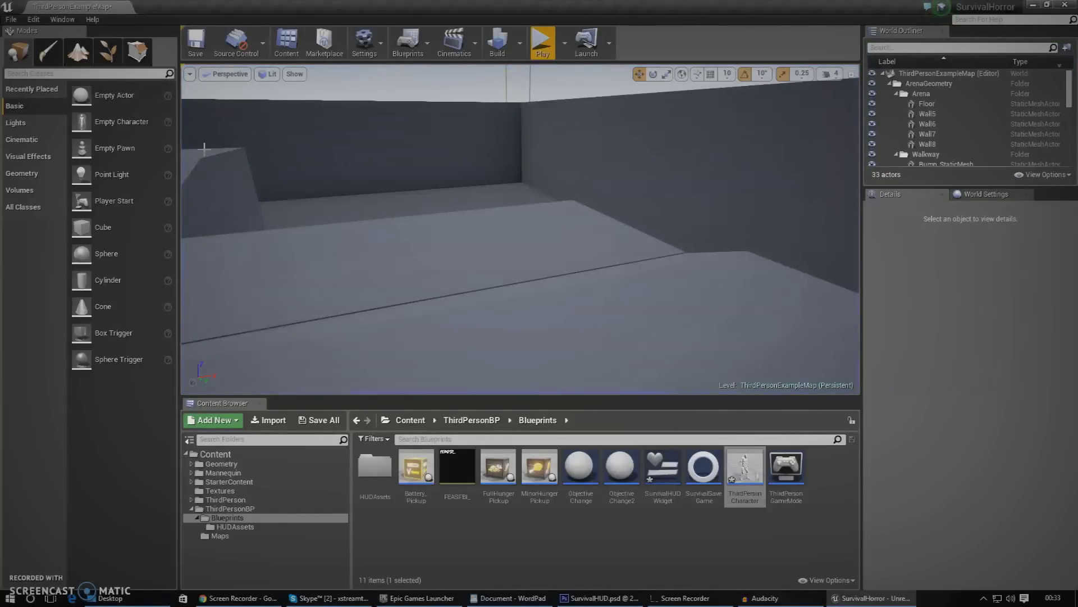
pyautogui.moveTo(283, 153); pyautogui.dragTo(502, 221, button='right')
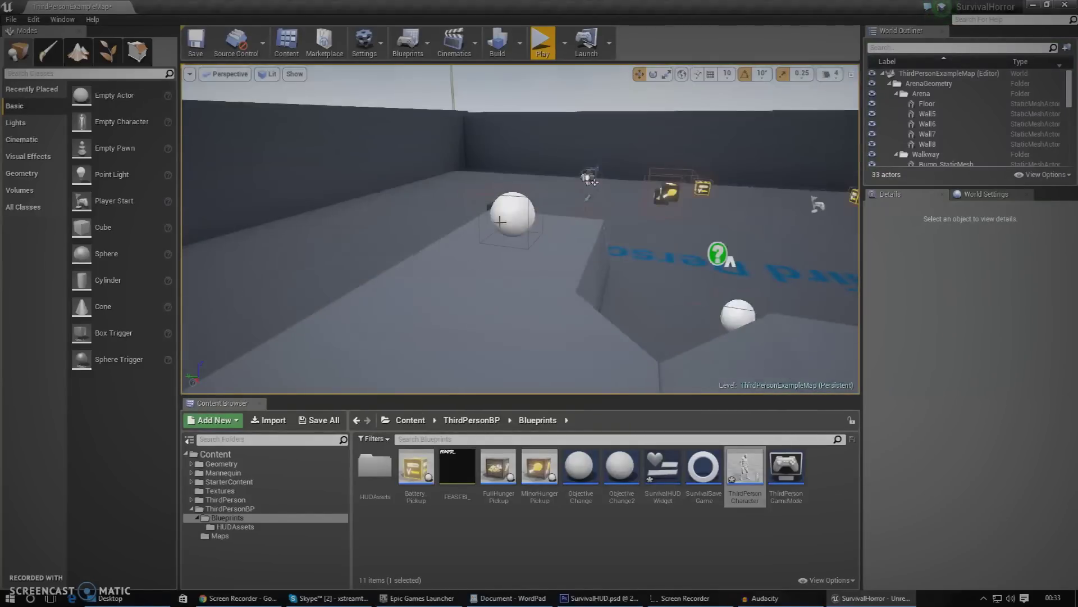